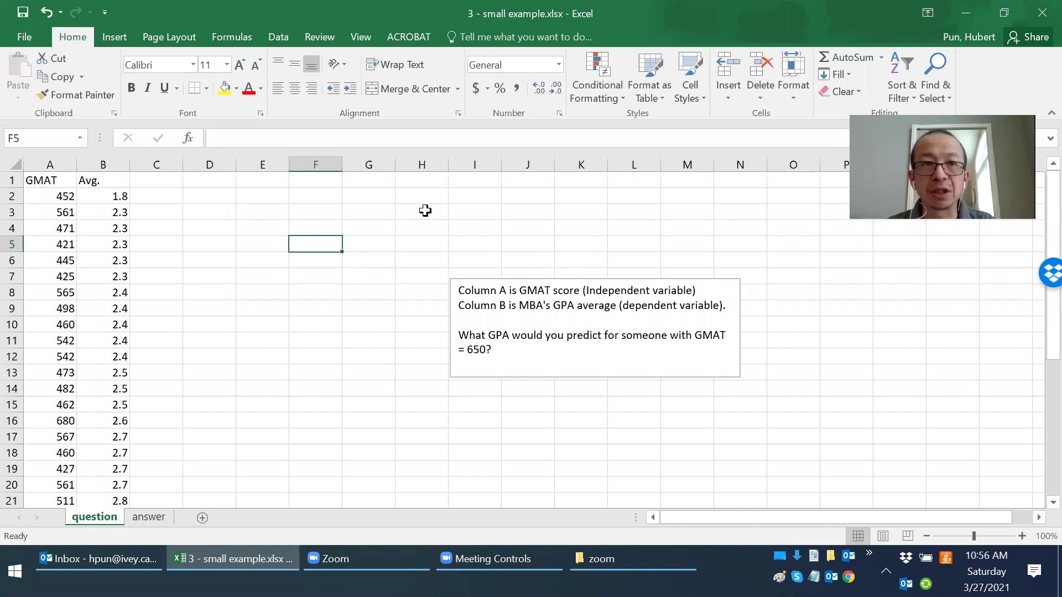
Step: From File > Options > Add-ins, open the Excel Add-ins manager
left_click(17, 34)
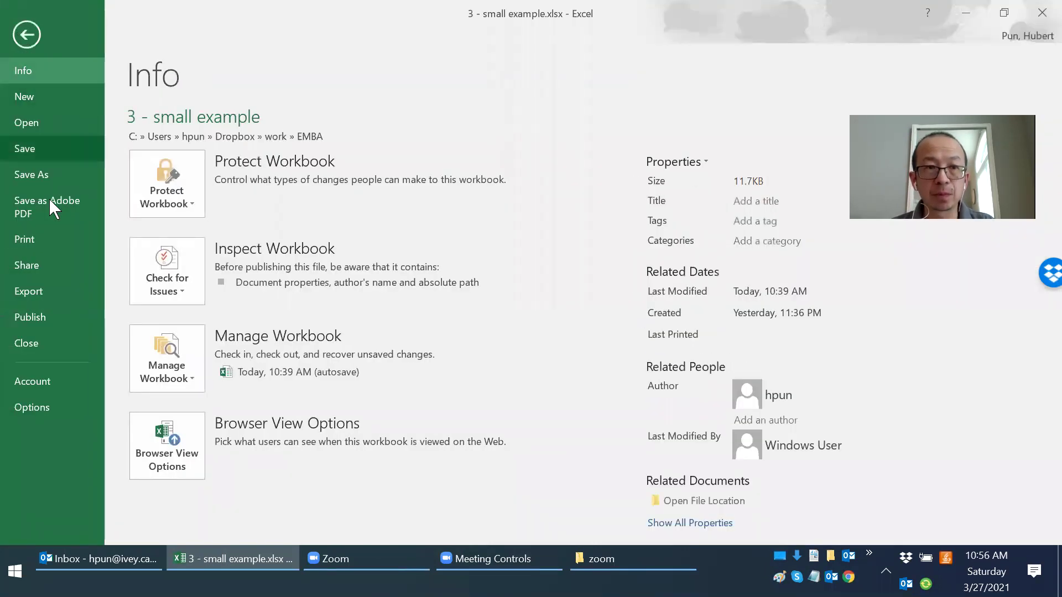
left_click(28, 407)
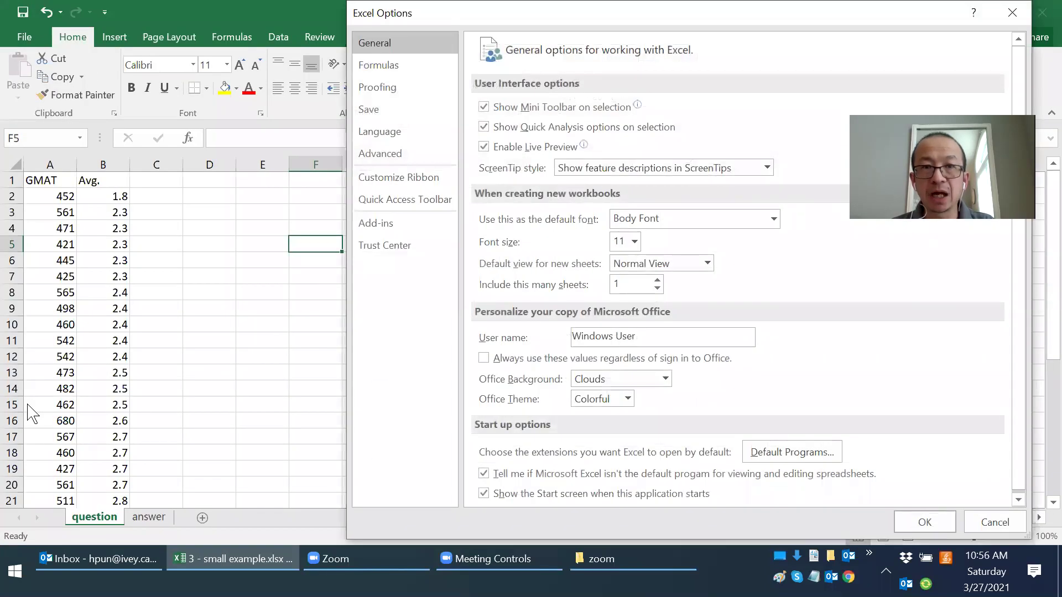
left_click(377, 224)
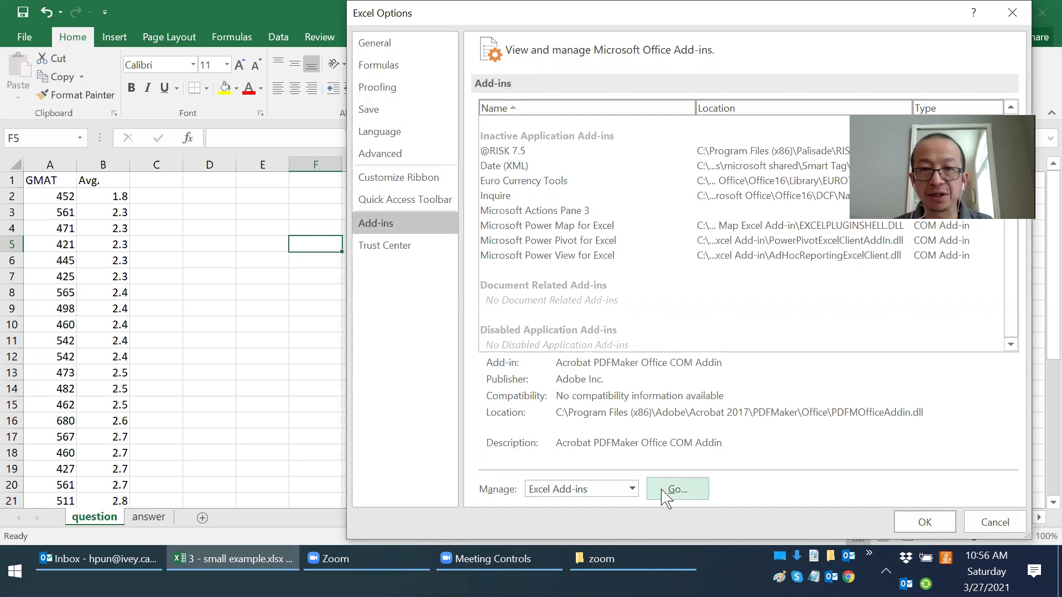
left_click(674, 490)
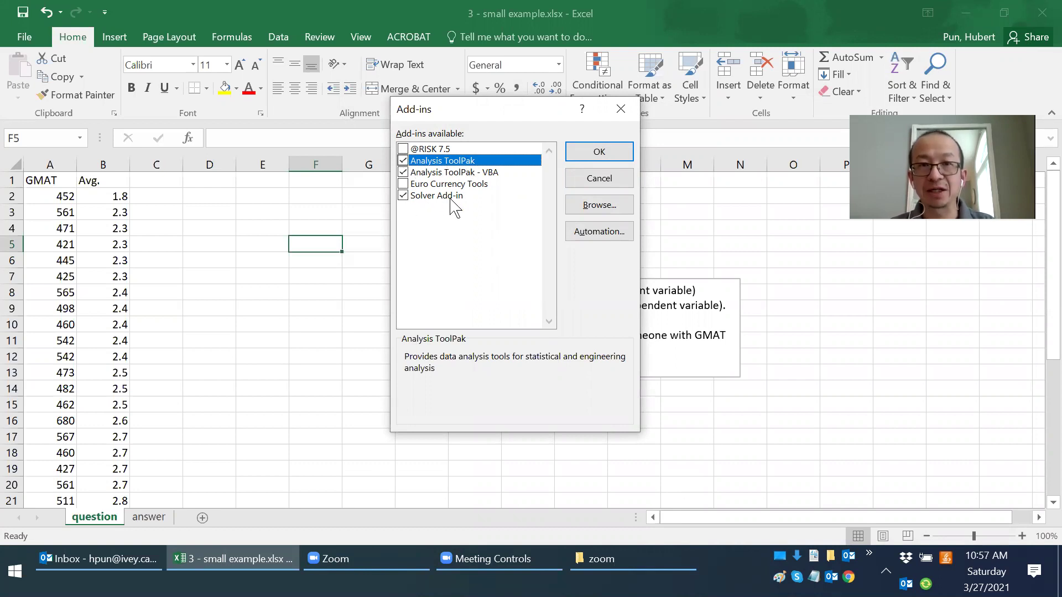
Step: Confirm the Analysis ToolPak add-in and switch to the Data ribbon
left_click(600, 155)
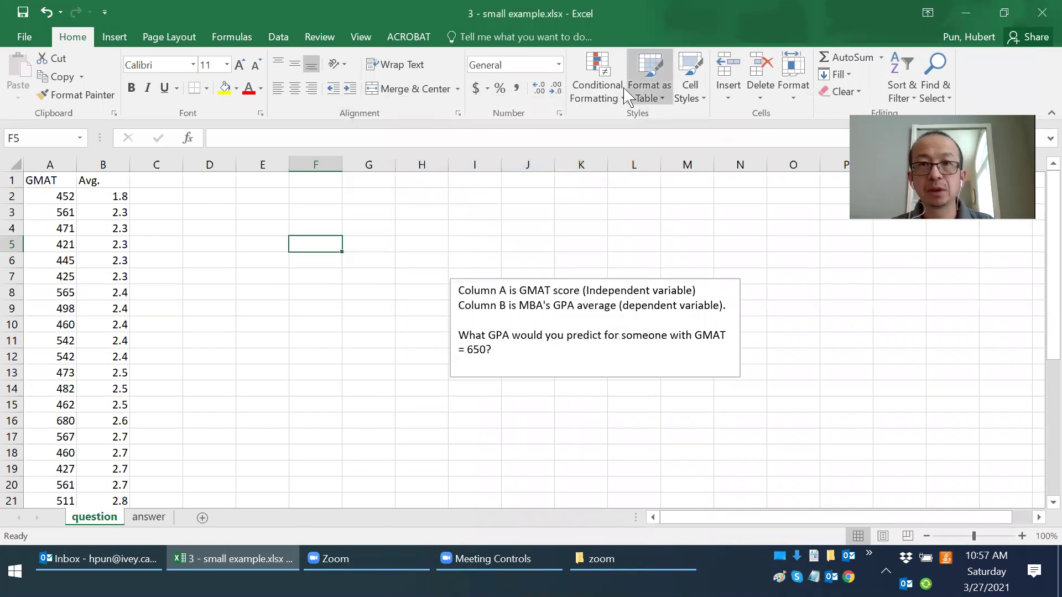
left_click(278, 36)
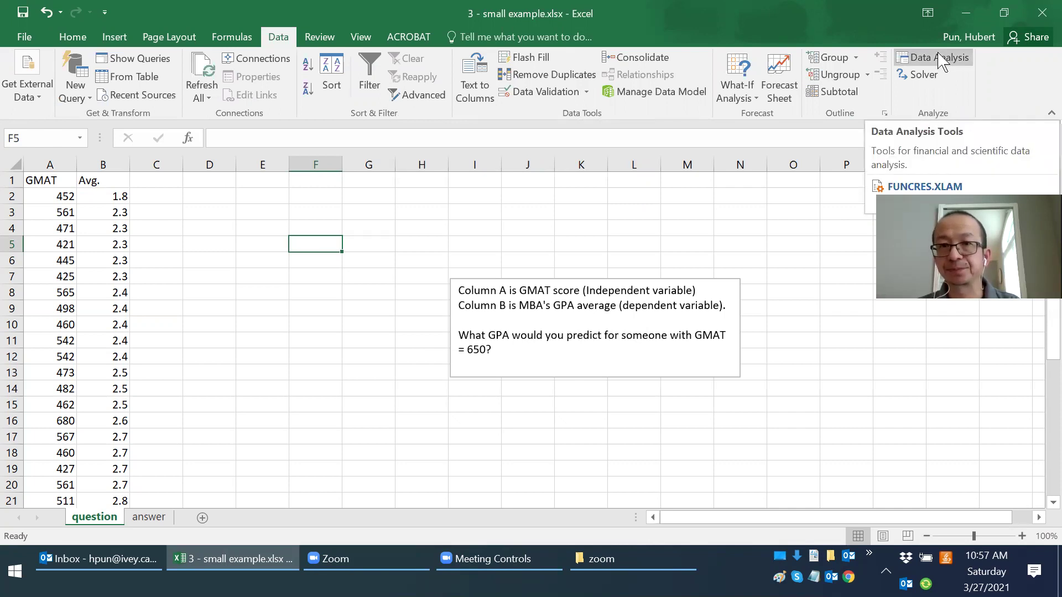
left_click(244, 224)
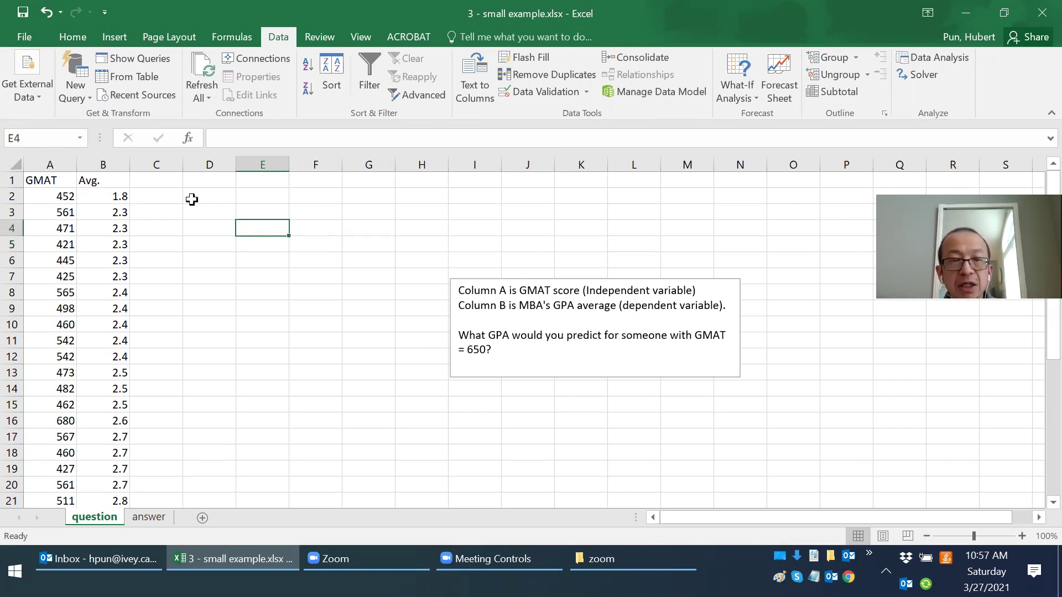
Step: Check that the GMAT and GPA data span A1:B36
left_click(49, 181)
key("ctrl+Down")
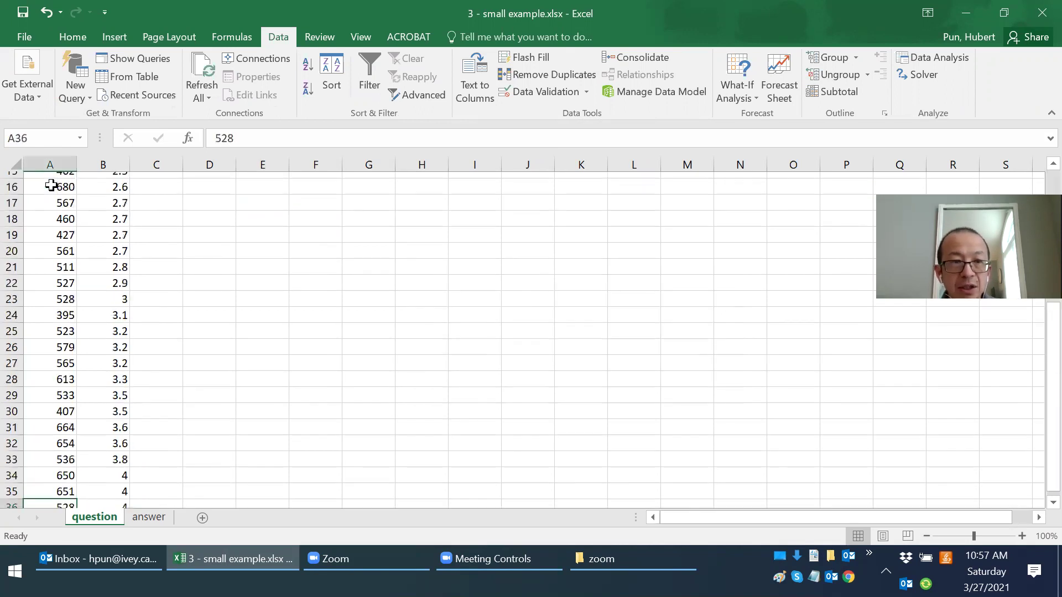
key("ctrl+Up")
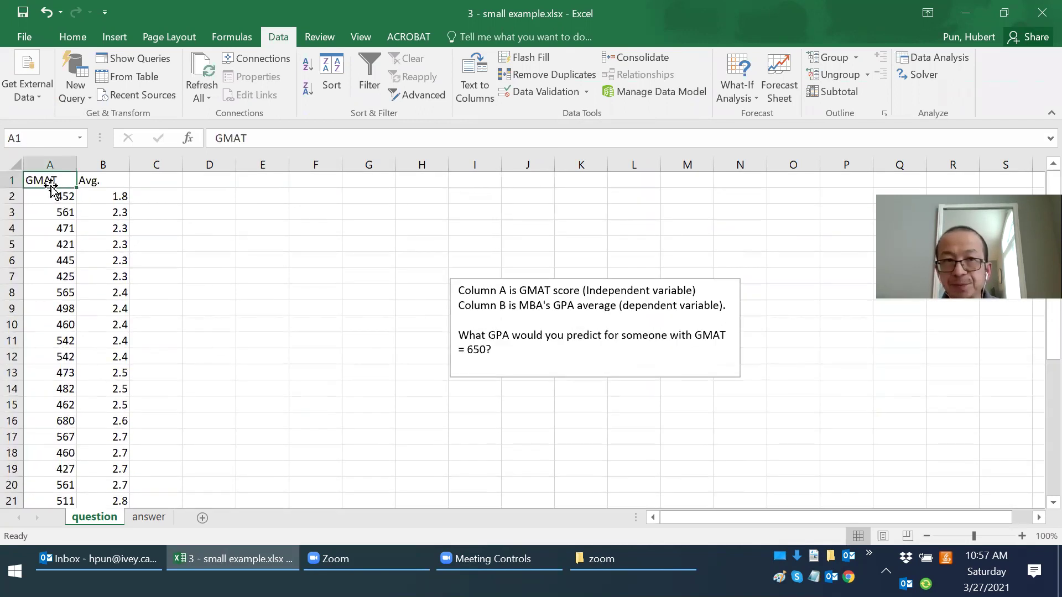
key("Down")
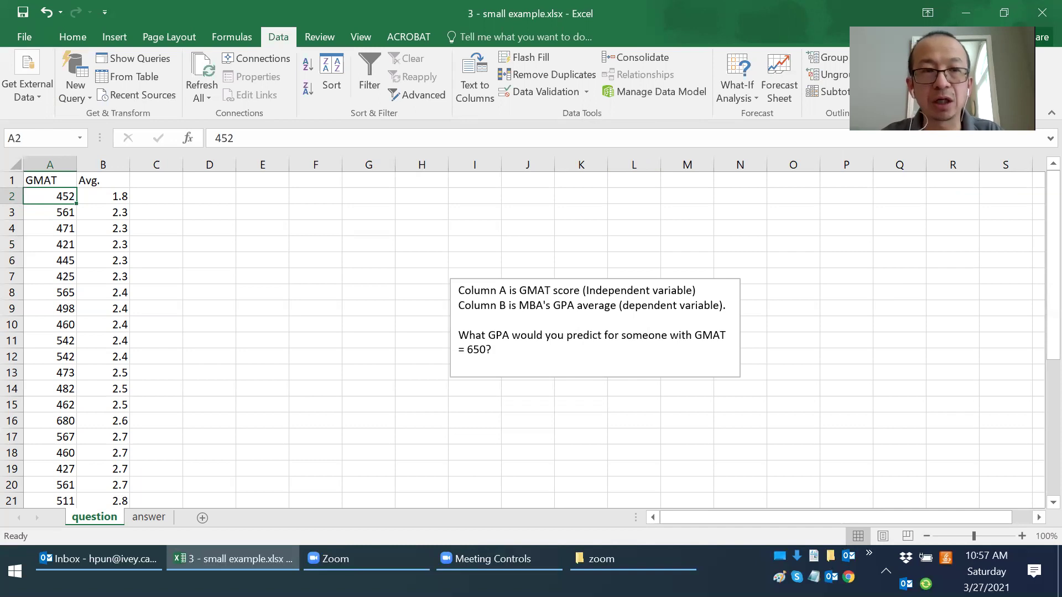
left_click(49, 180)
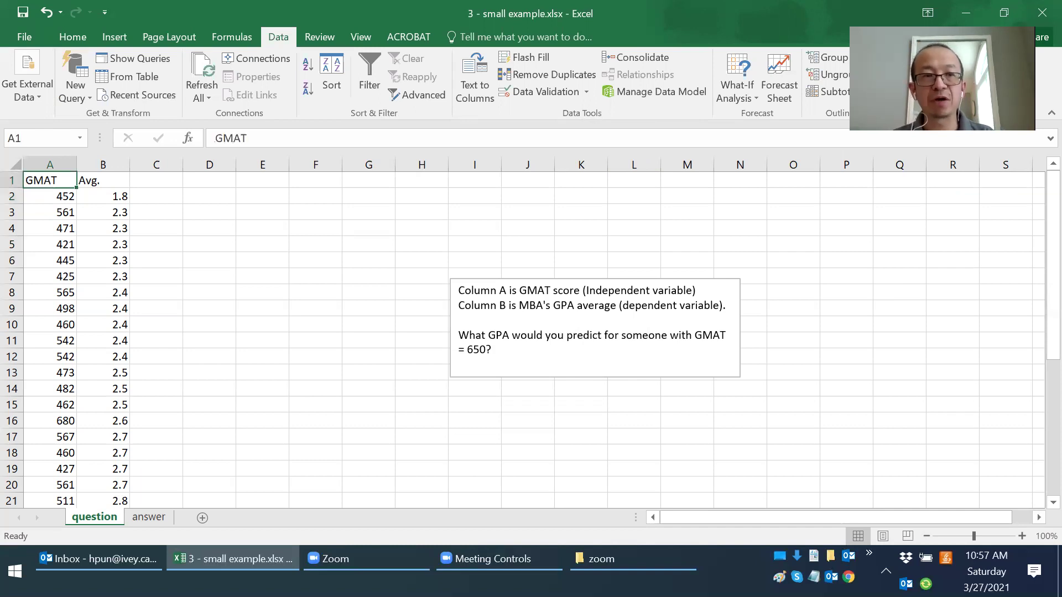
key("ctrl+shift+Down")
key("shift+Right")
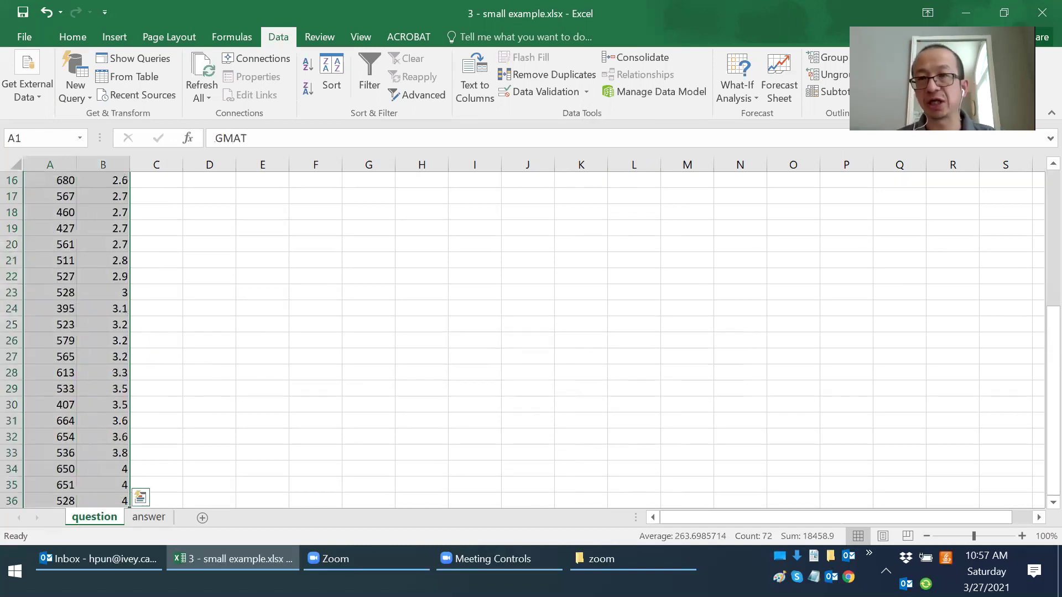
key("ctrl+Home")
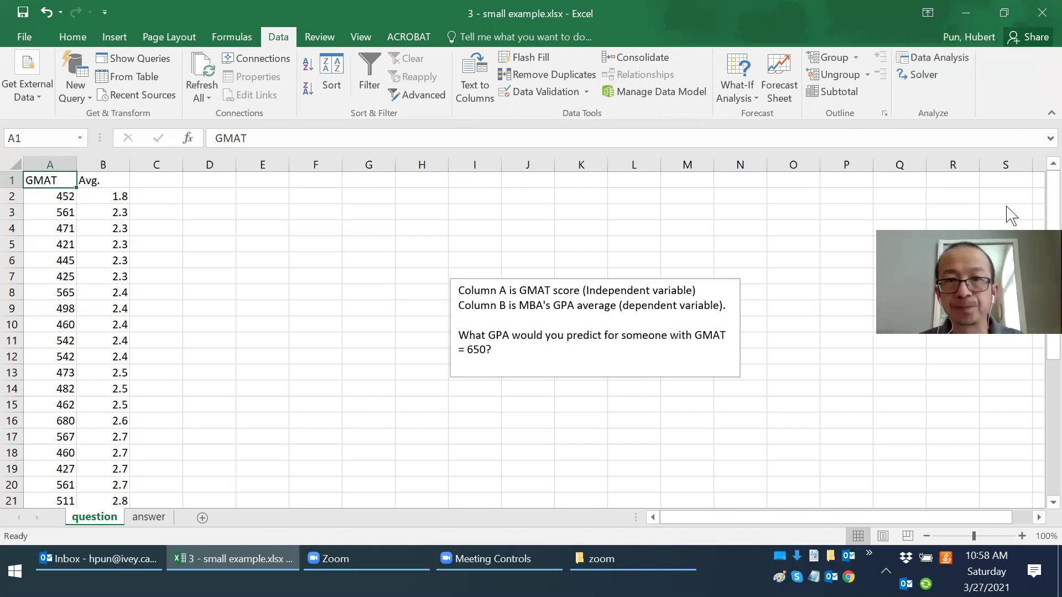
Step: Choose Regression from the Data Analysis tools list
left_click(932, 59)
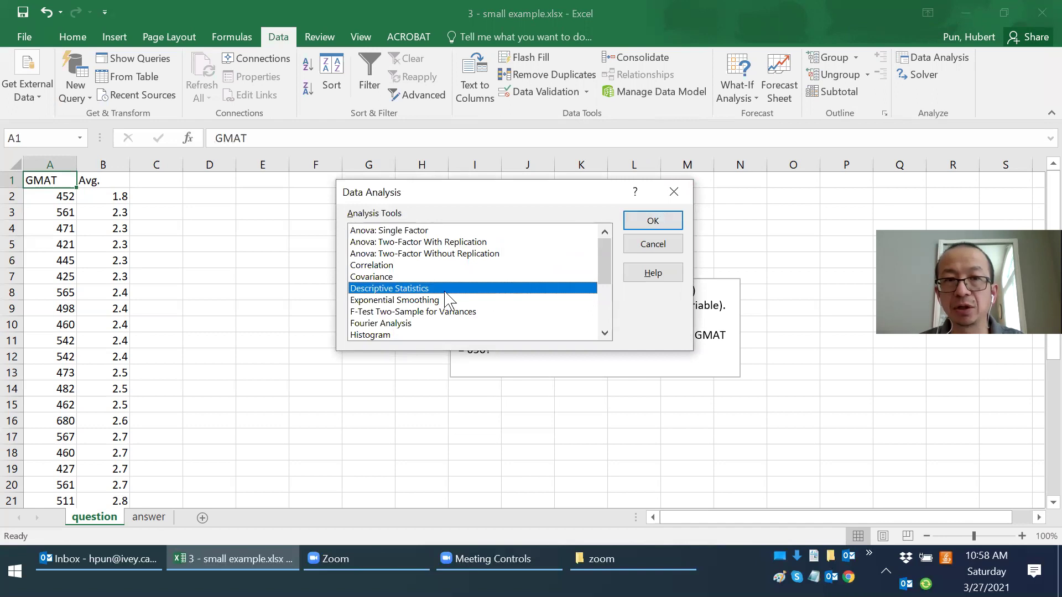
scroll(448, 301, "down", 2)
left_click(375, 313)
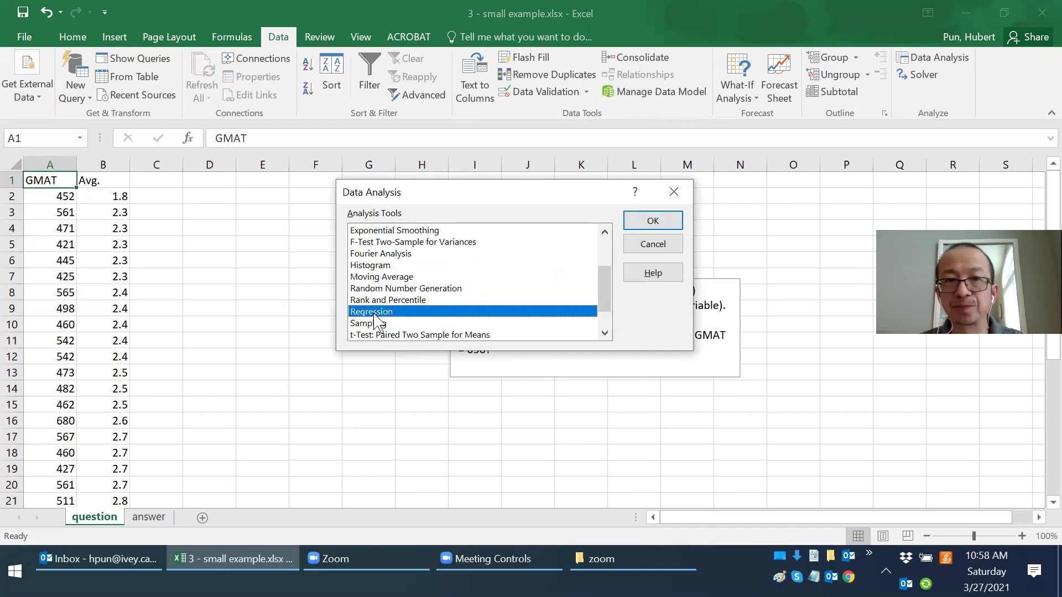
left_click(638, 220)
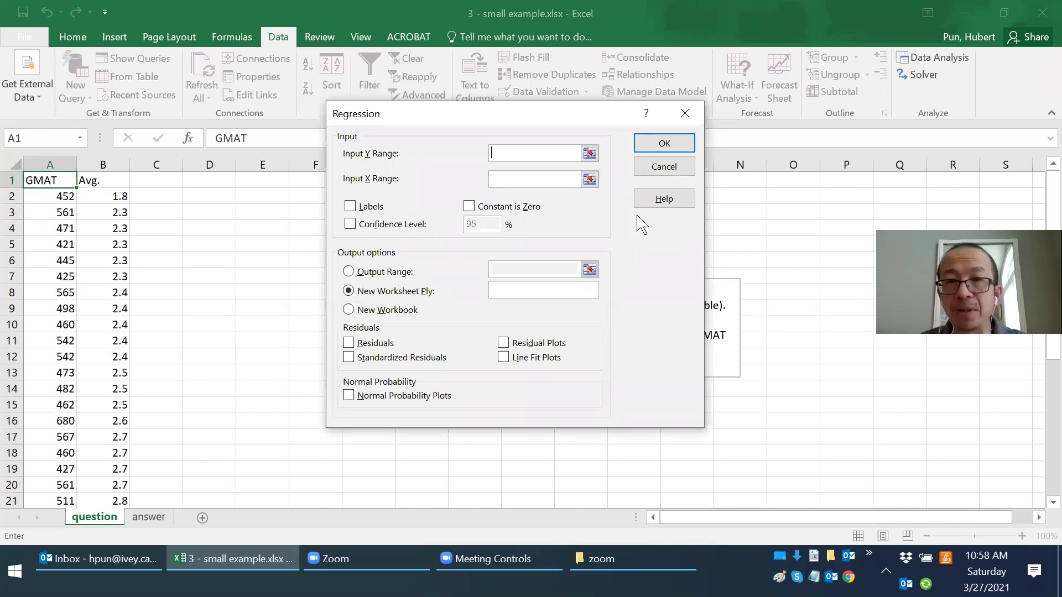
Step: Set the Y input range to B1:B36 and the X input range to A1:A36
left_click(589, 155)
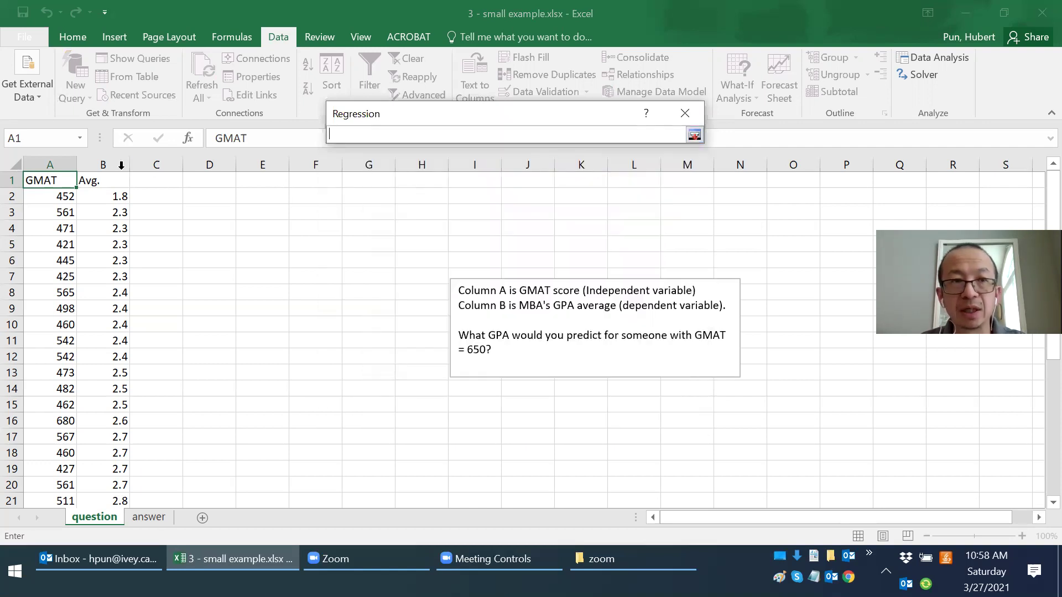
left_click(106, 177)
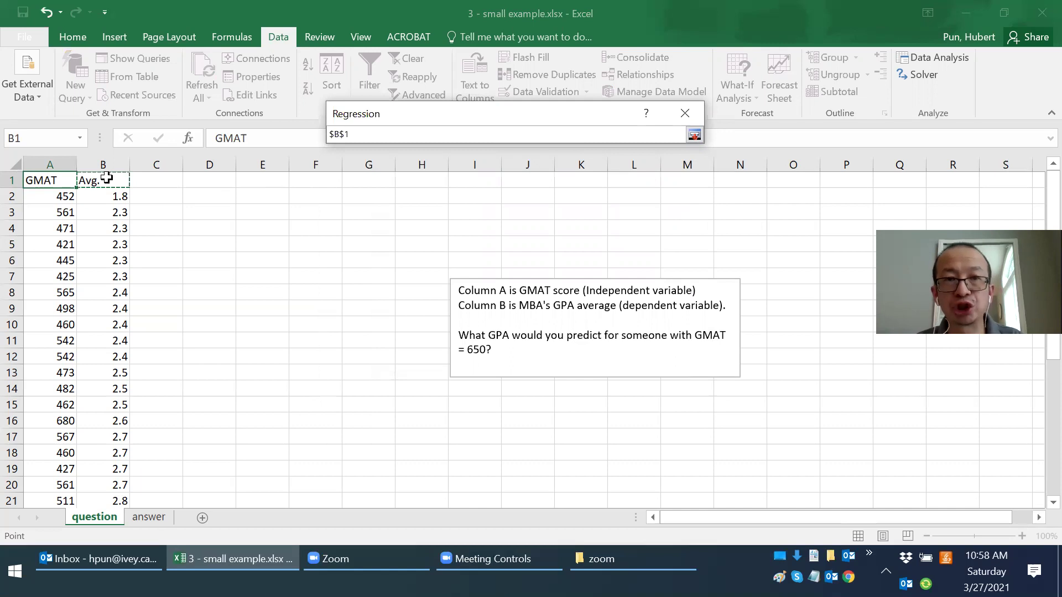
key("ctrl+shift+Down")
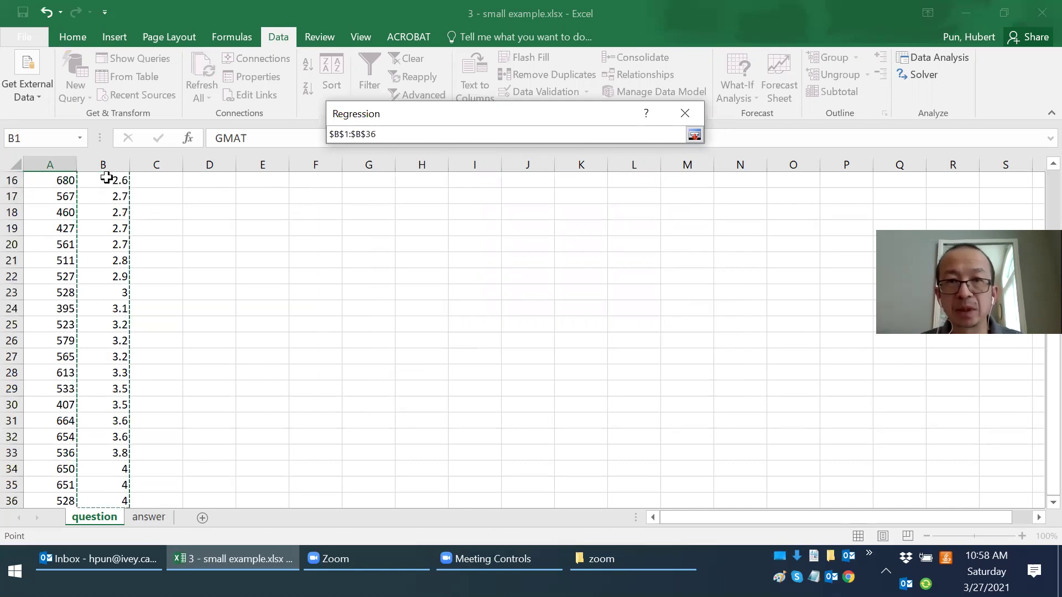
key("Return")
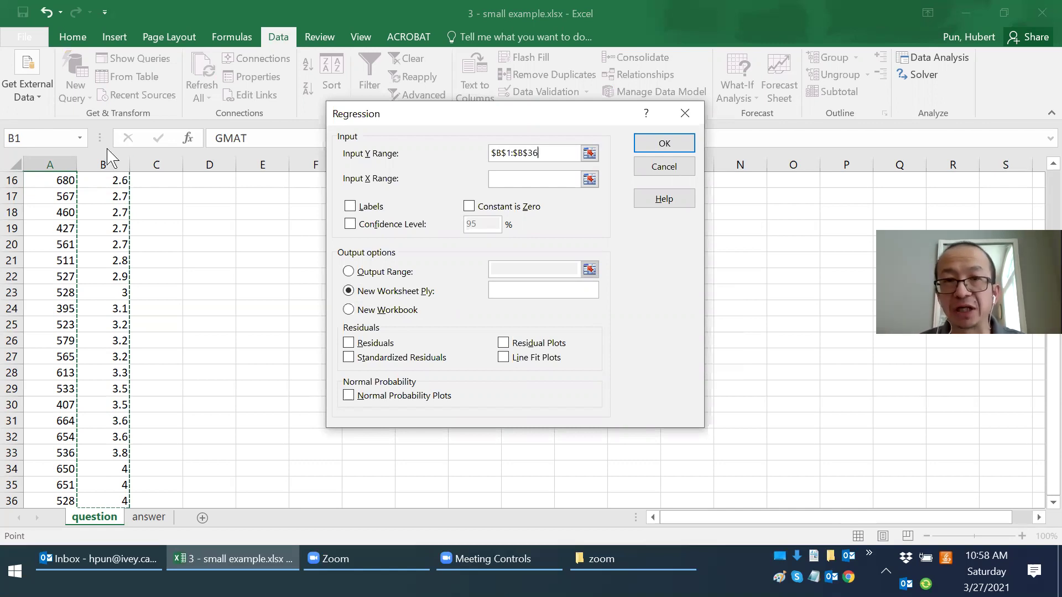
left_click(589, 179)
left_click(58, 237)
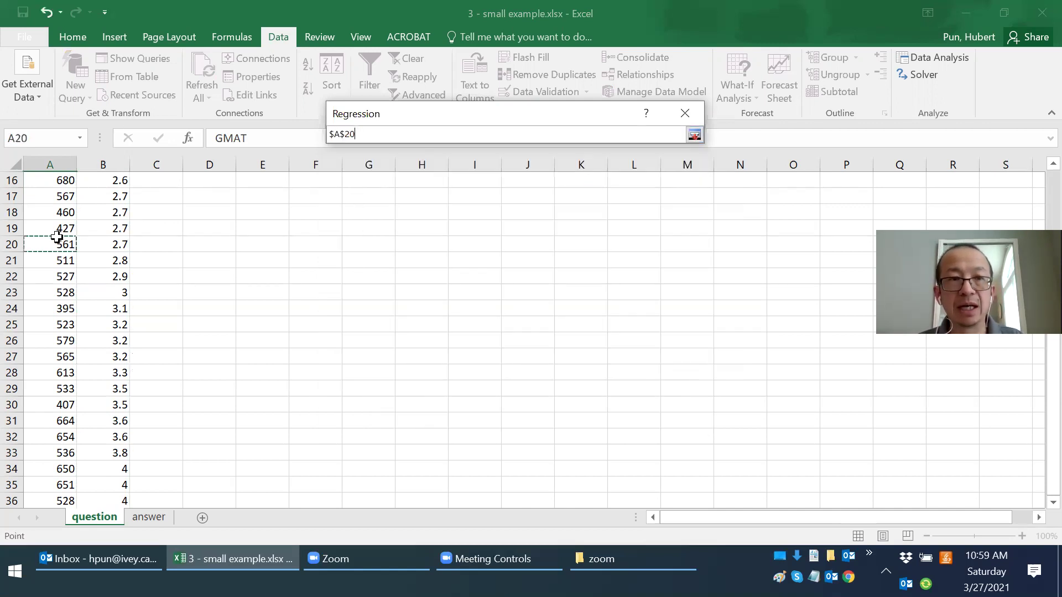
key("ctrl+Up")
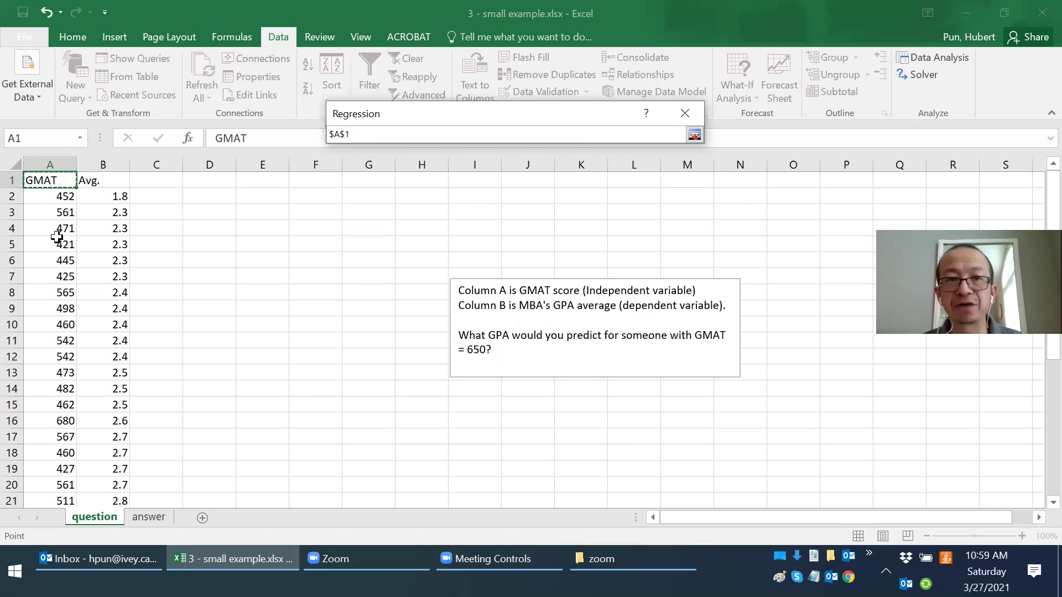
key("ctrl+shift+Down")
key("Return")
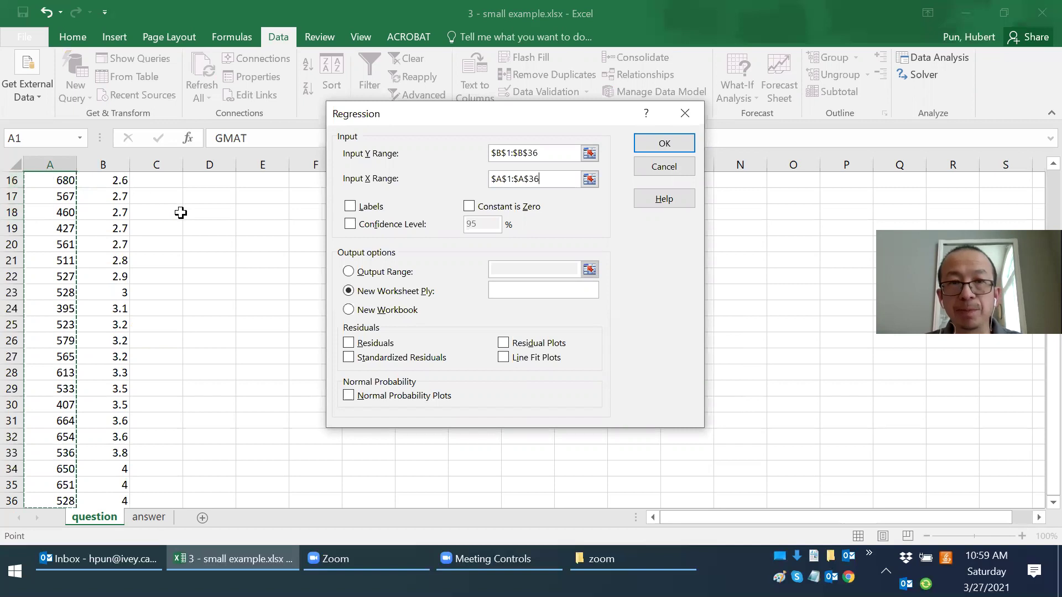
Step: Tick Labels, set the output range to F1, and run the regression
left_click(349, 207)
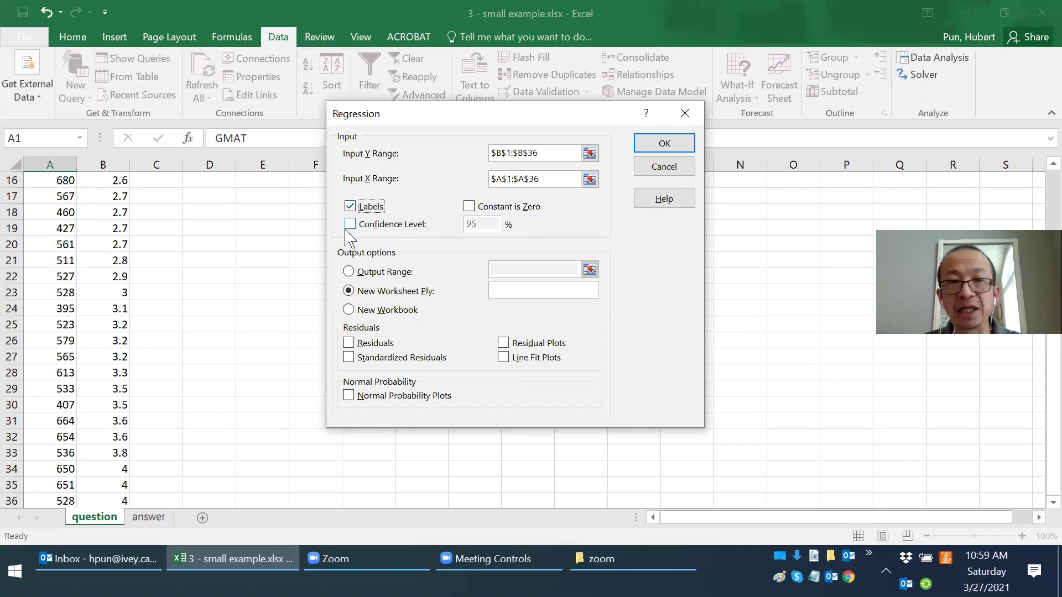
left_click(348, 271)
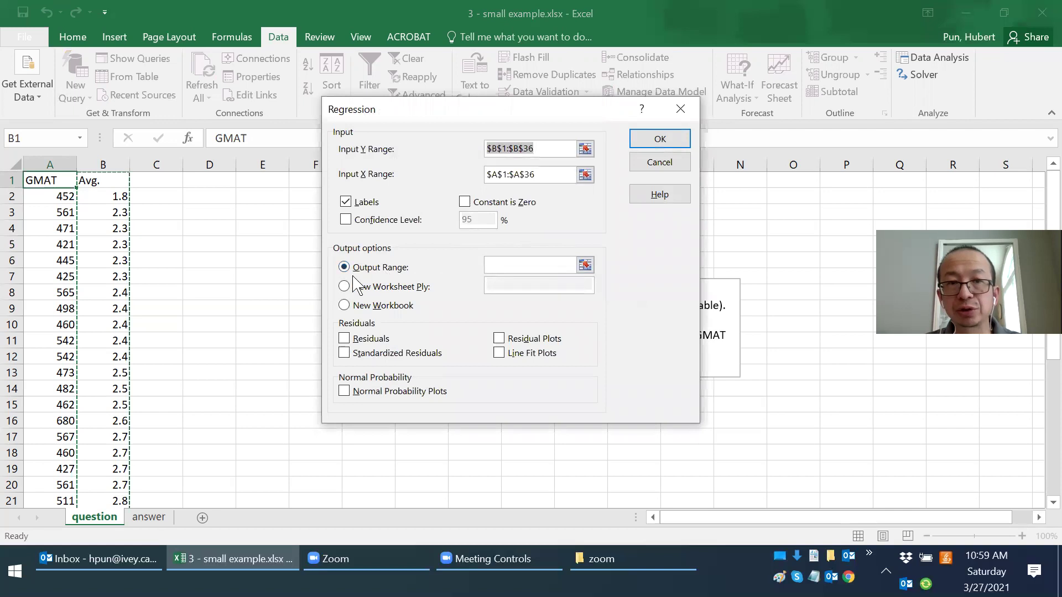
left_click(583, 265)
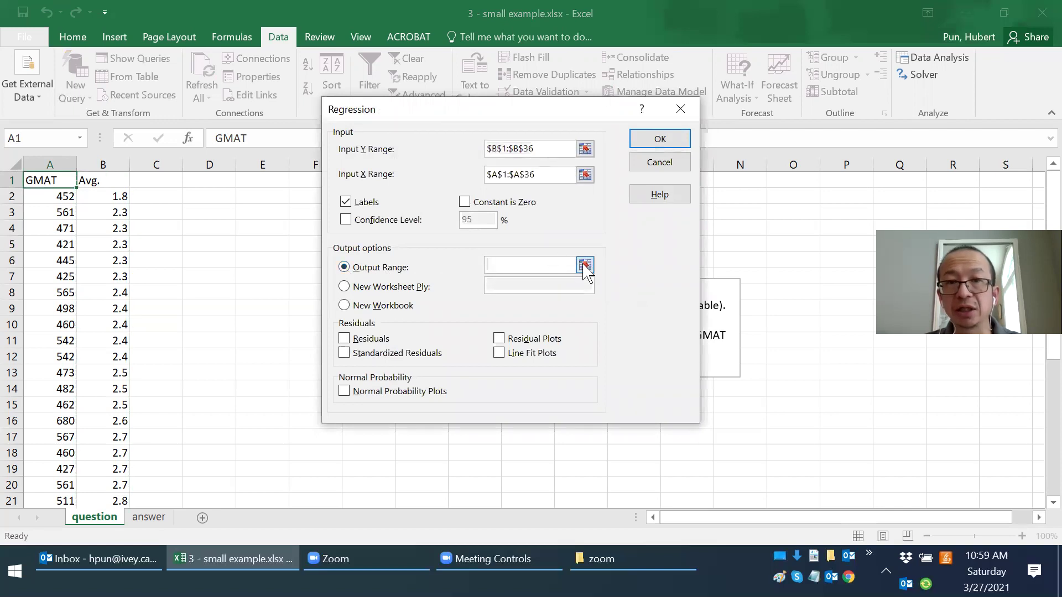
left_click(584, 266)
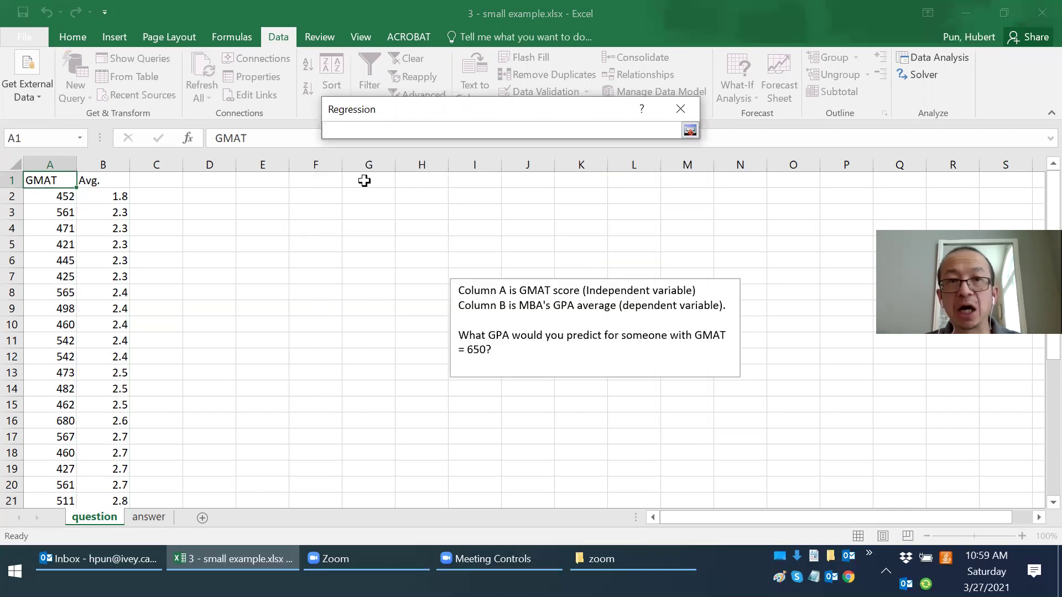
left_click(325, 180)
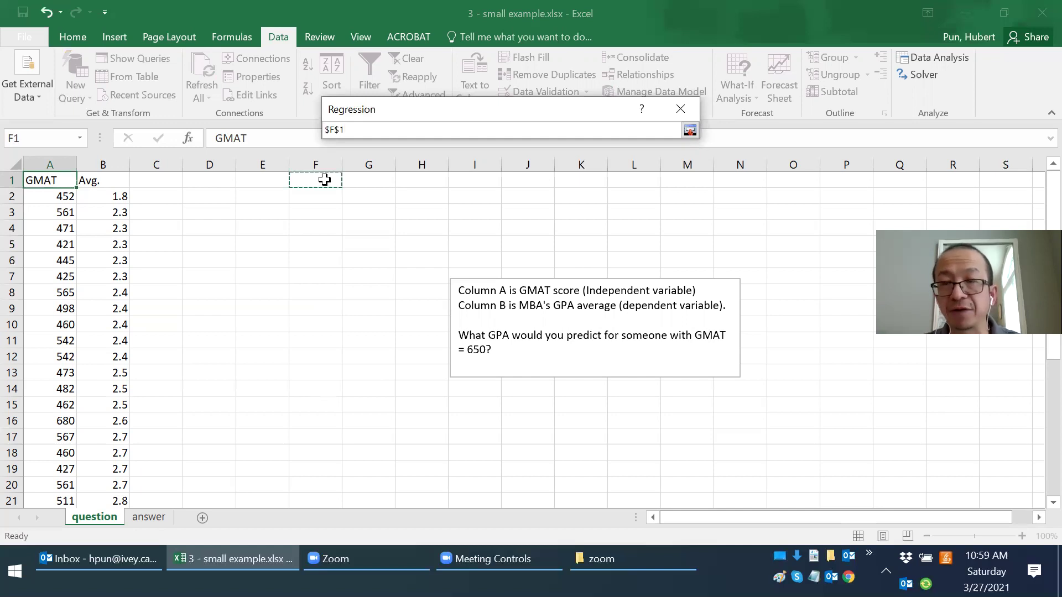
key("Return")
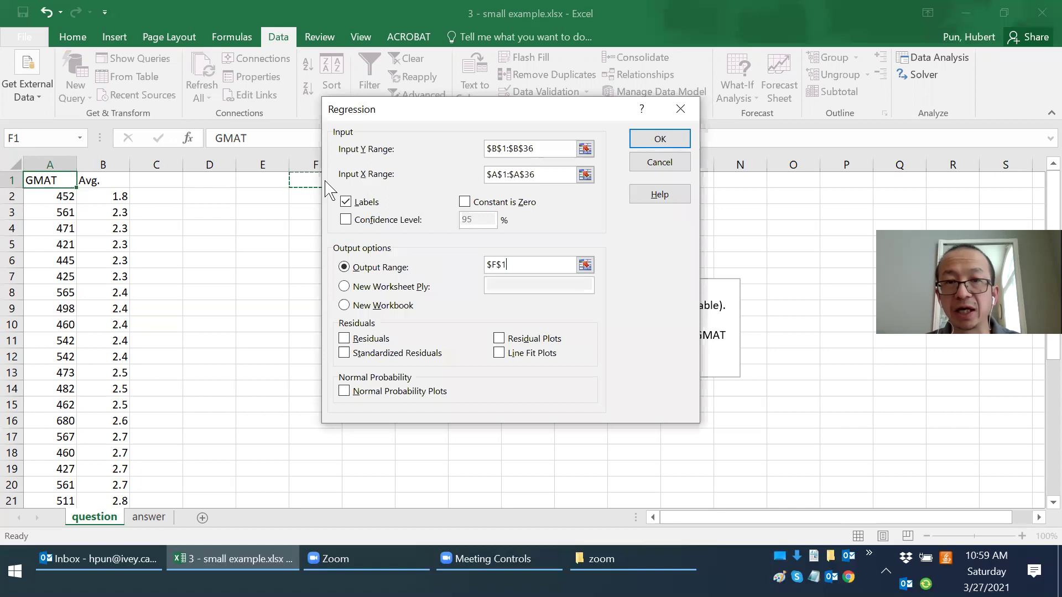
key("Return")
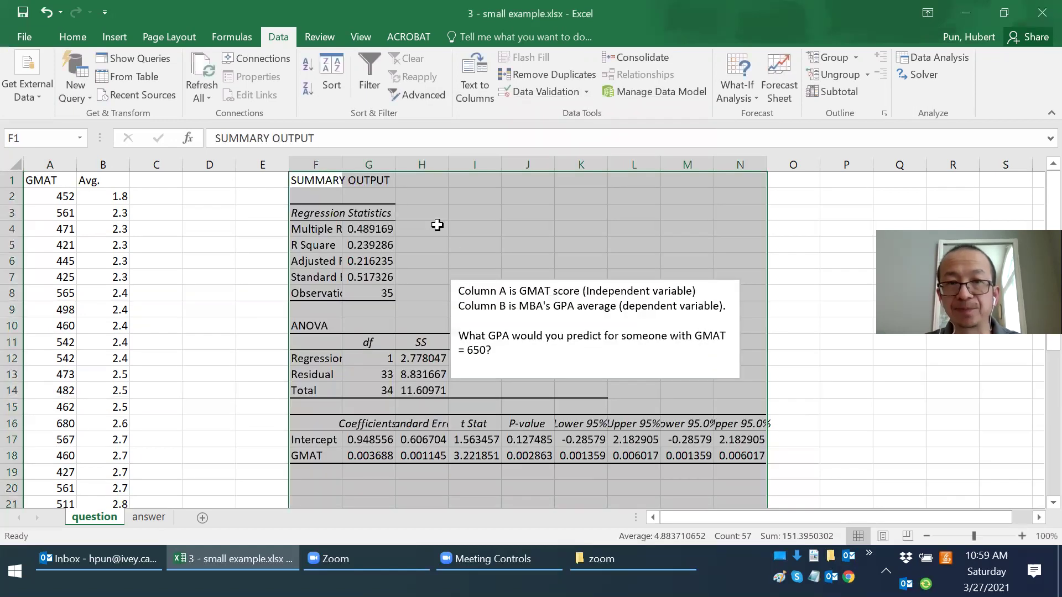
Step: Move the question text box up and right, clear of the ANOVA output
left_click(489, 286)
left_click_drag(489, 286, 606, 220)
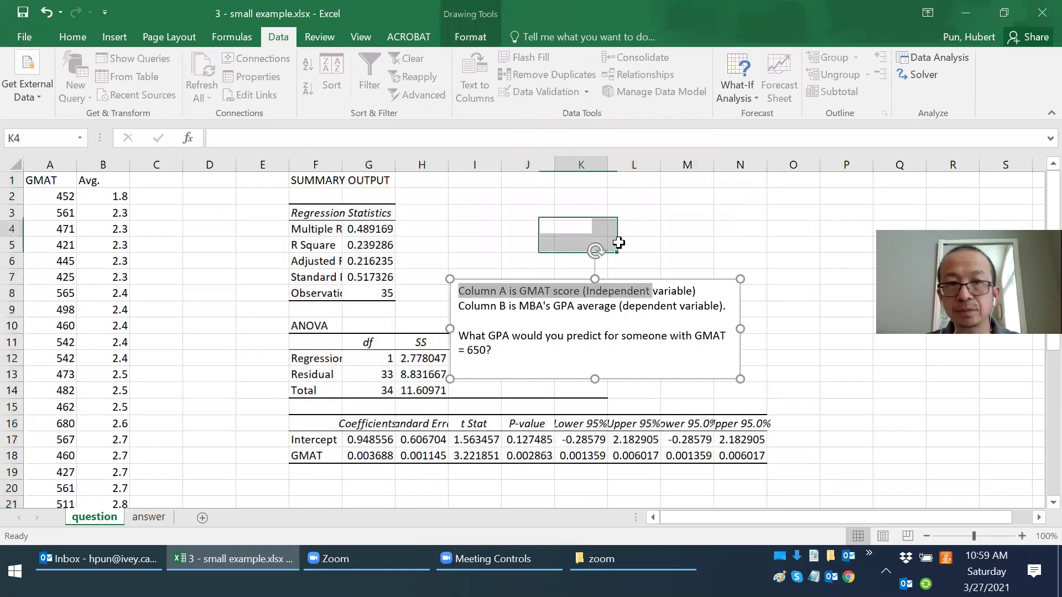
left_click(603, 227)
left_click(626, 289)
mouse_move(627, 291)
left_mouse_down()
mouse_move(648, 290)
mouse_move(661, 256)
mouse_move(730, 204)
left_mouse_up()
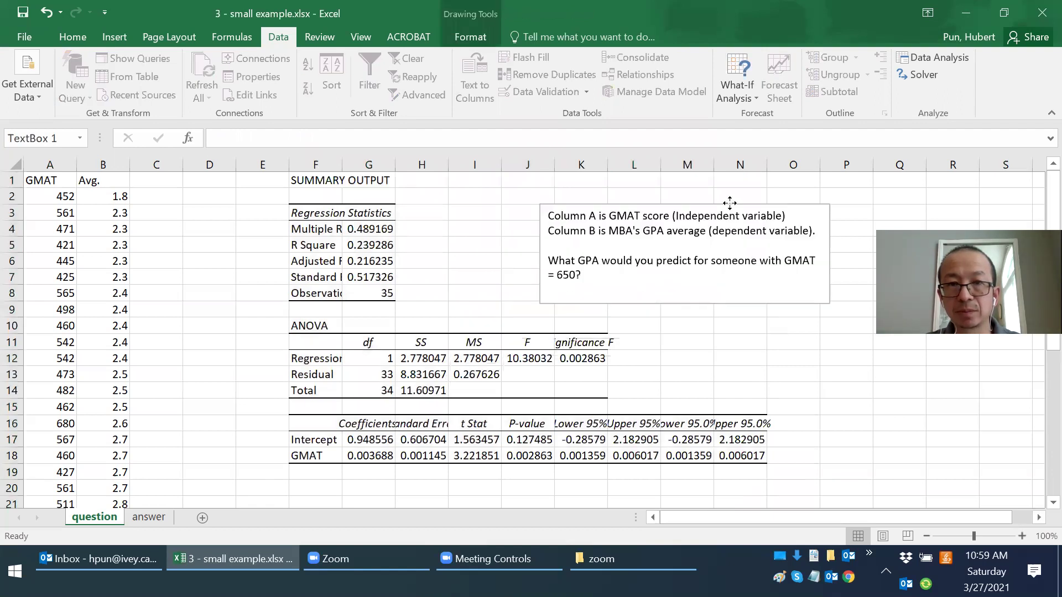
left_click(458, 223)
scroll(458, 226, "down", 2)
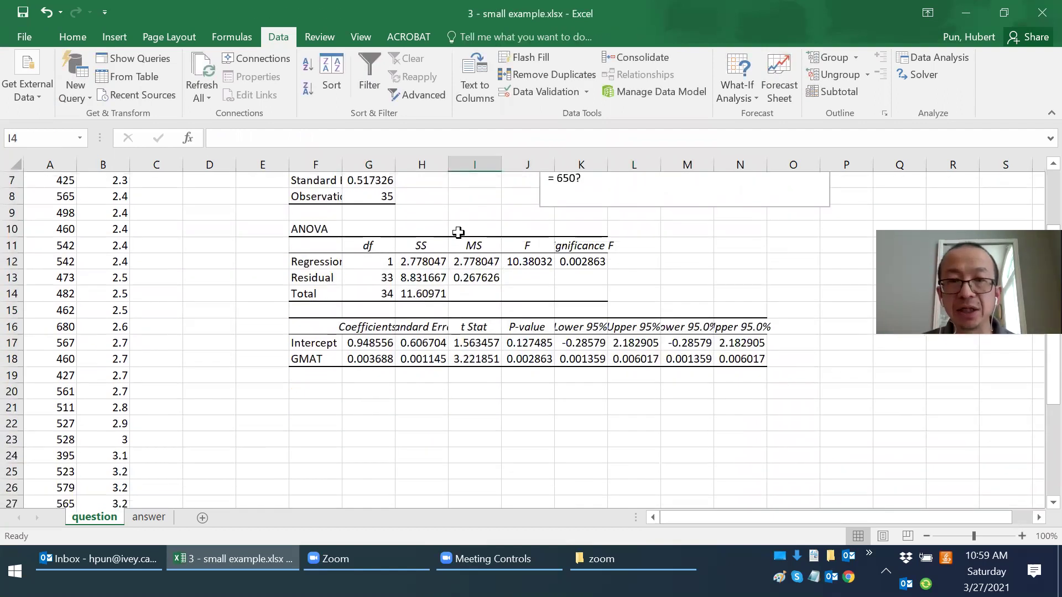
scroll(459, 233, "up", 2)
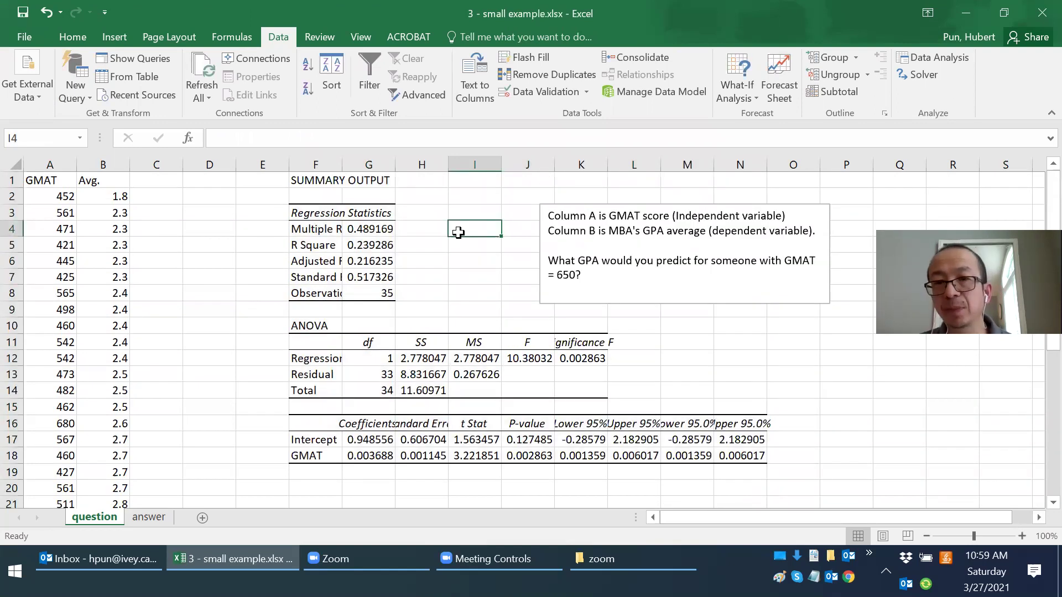
Step: Fill the GMAT p-value 0.002863 in J18 with yellow
left_click(529, 455)
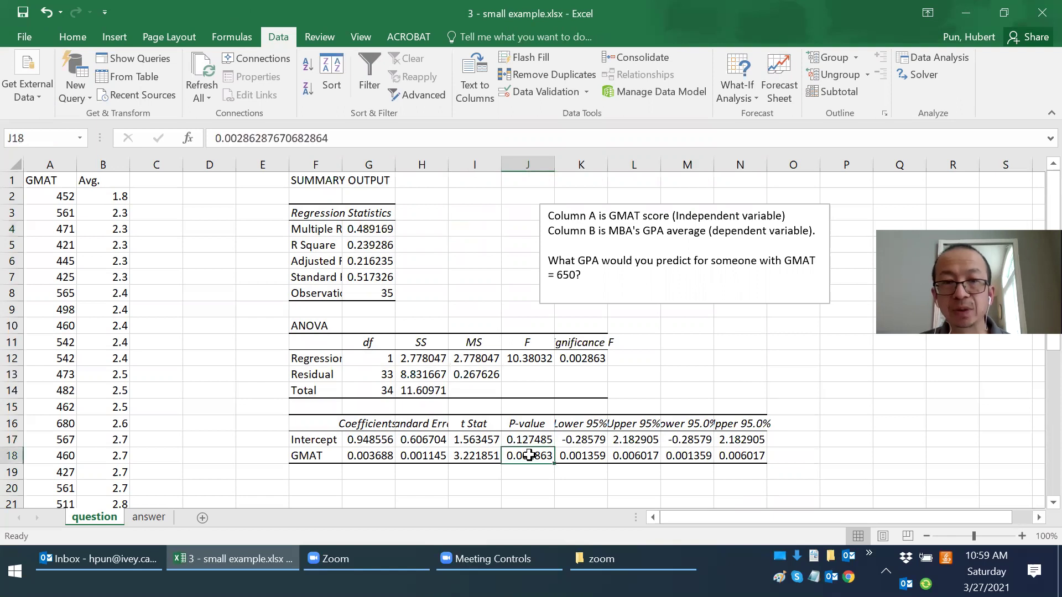
left_click(72, 36)
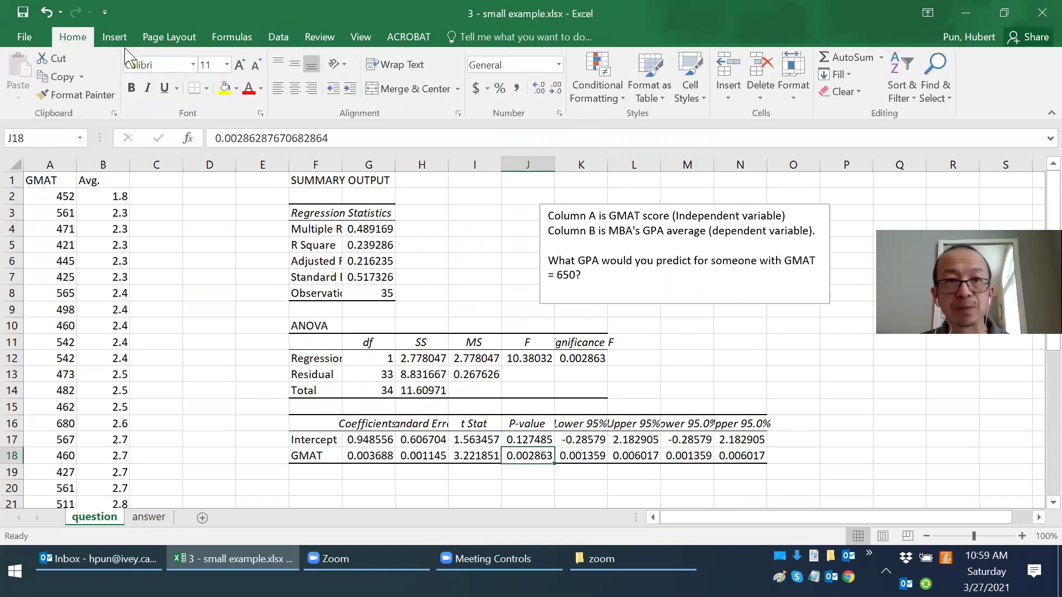
left_click(224, 88)
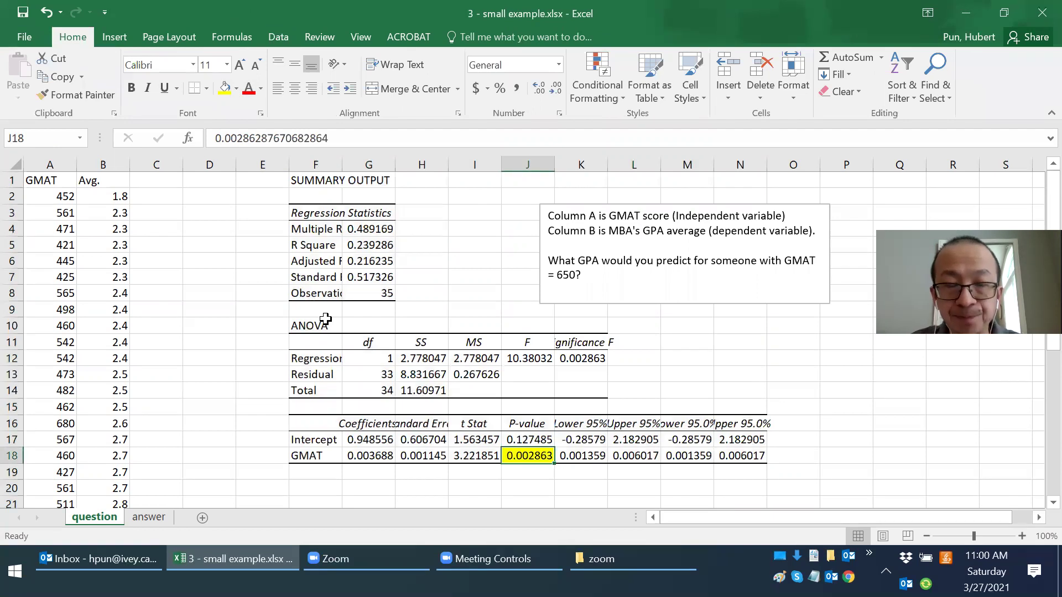
key("Up")
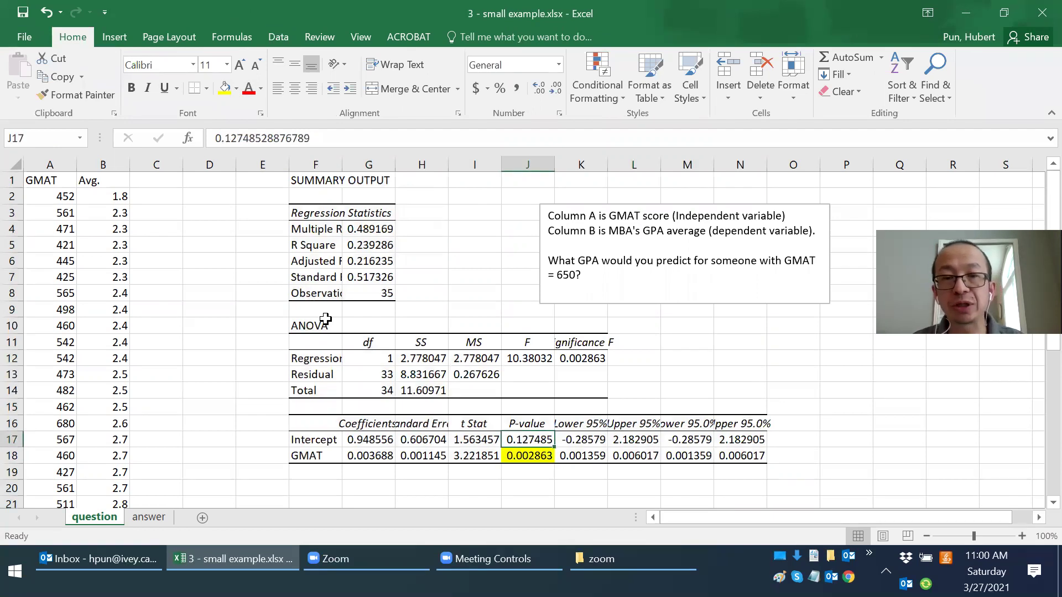
key("shift+Down")
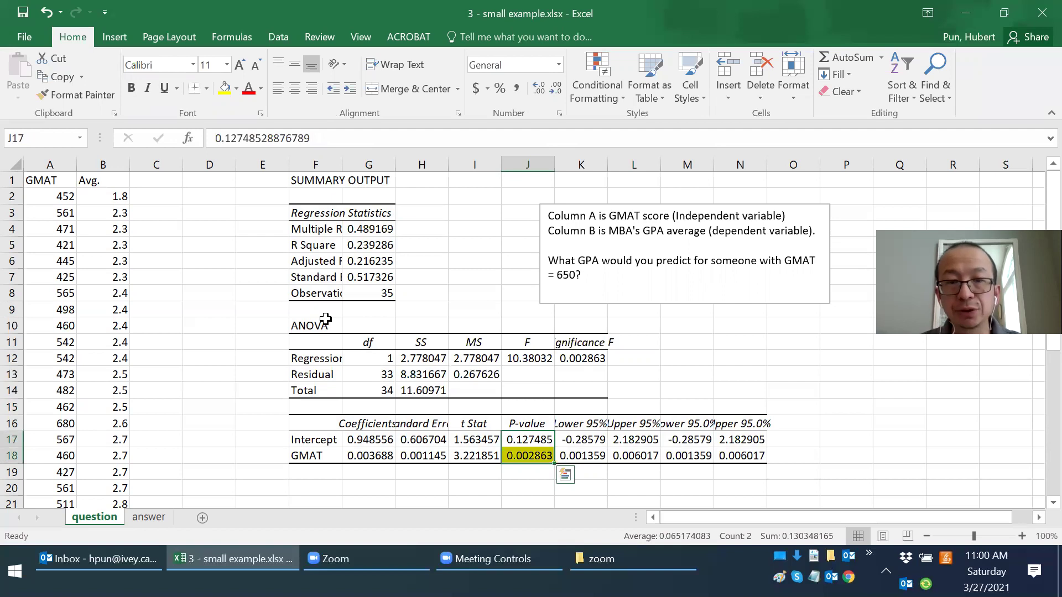
key("Down")
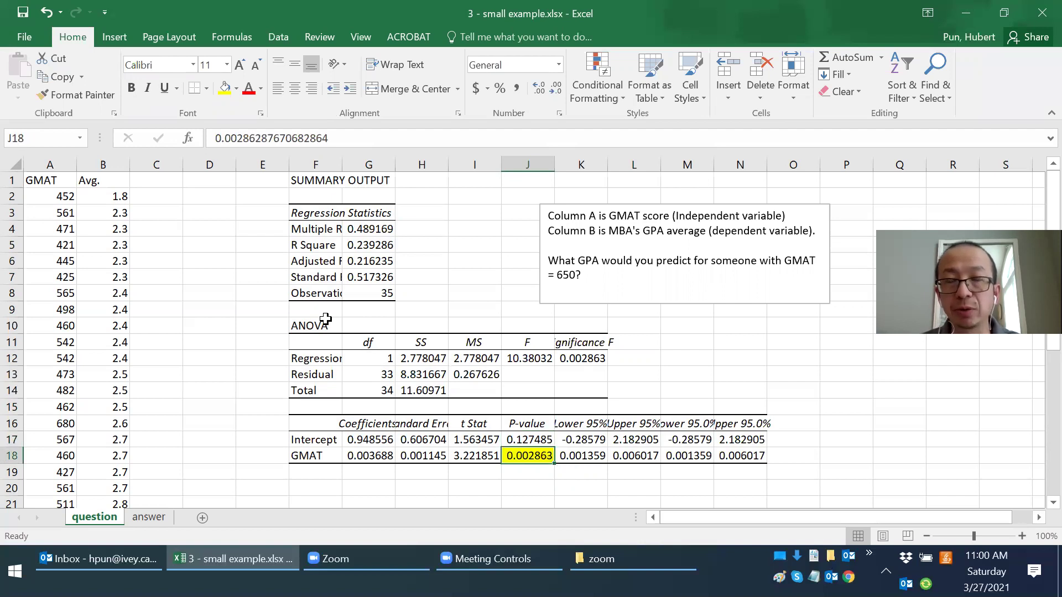
key("Left")
key("Left")
key("Left")
key("Left")
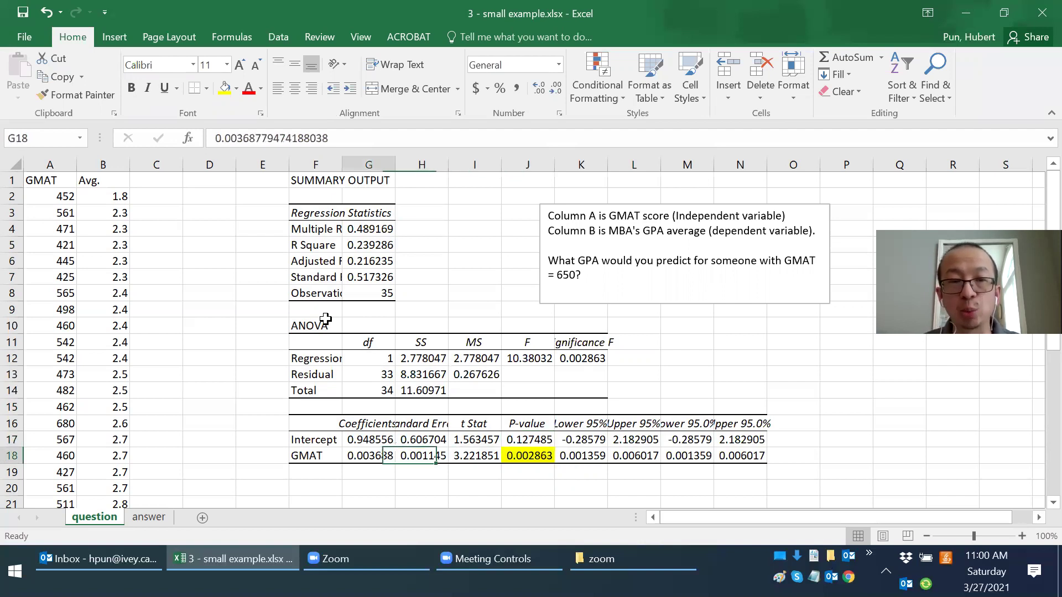
key("Right")
key("Right")
key("Right")
key("Right")
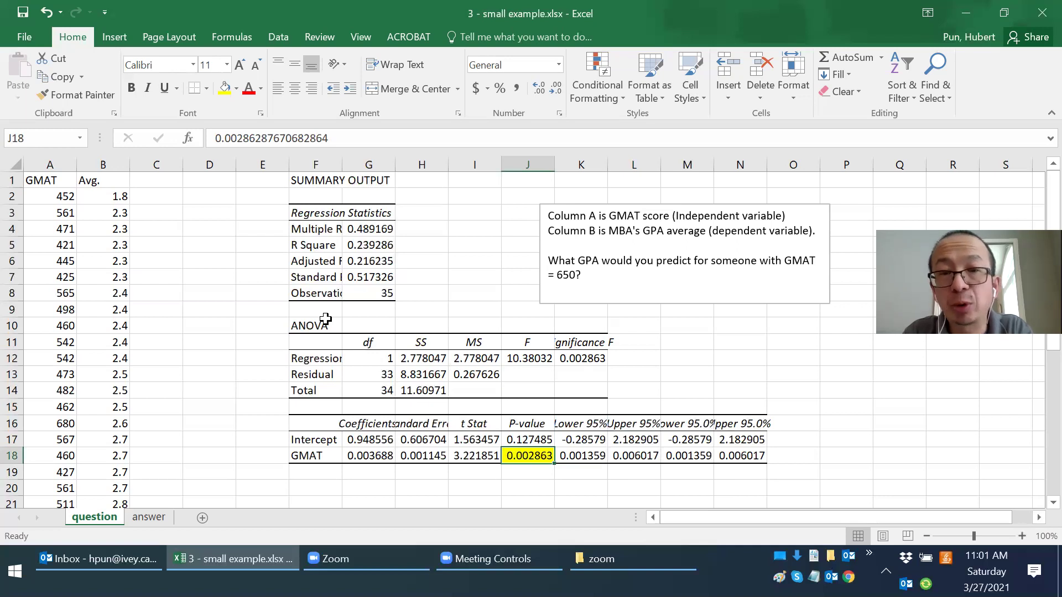
Step: Enter 'prob slope = 0 is 0.3%' in M10, then select the GMAT row F18:N18
left_click(666, 322)
type("prob")
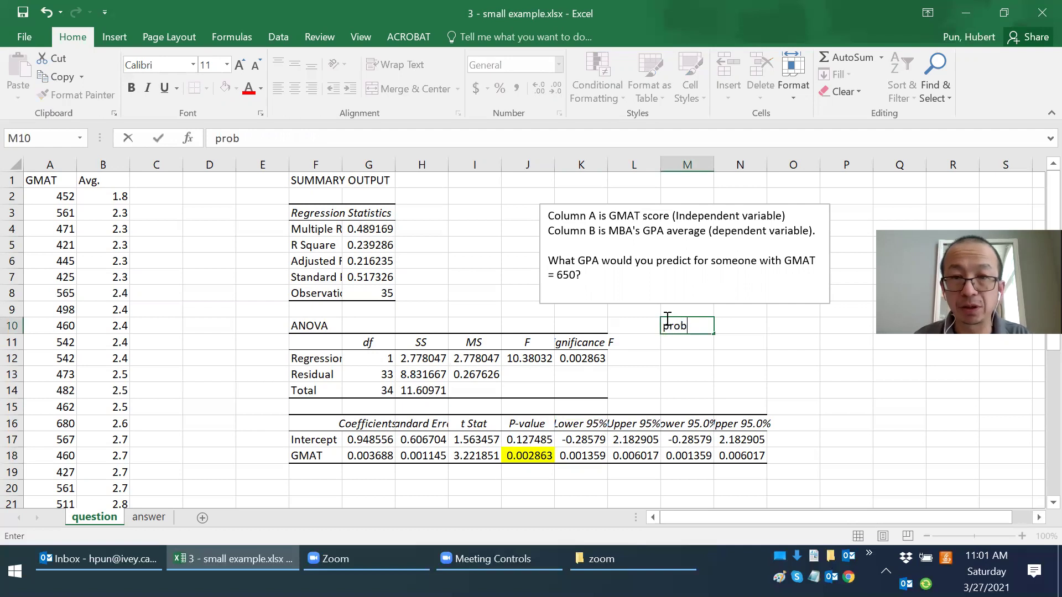
type(" slope = 0 ")
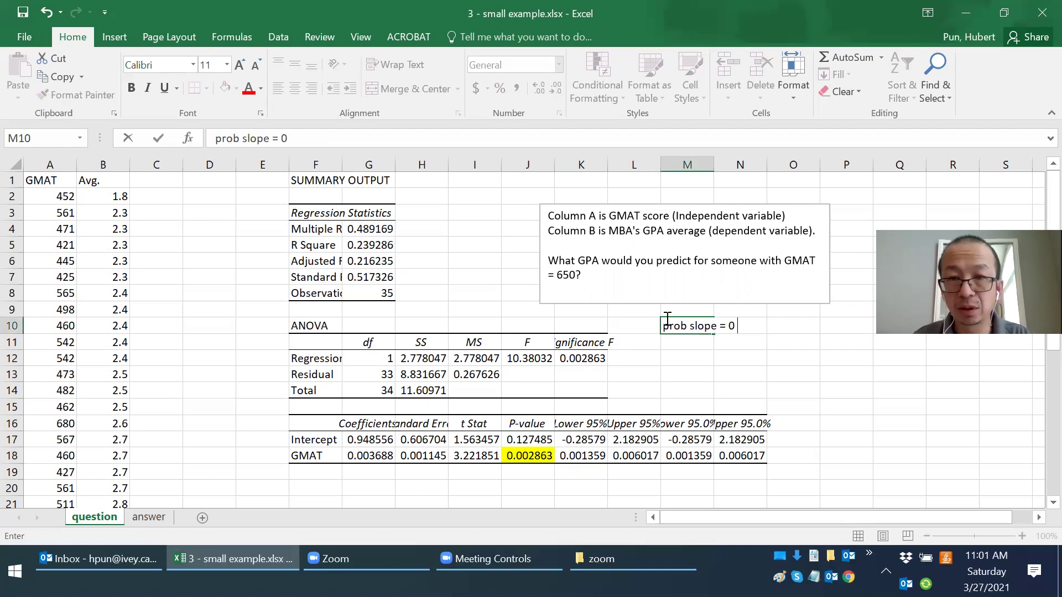
type("is 0.3%")
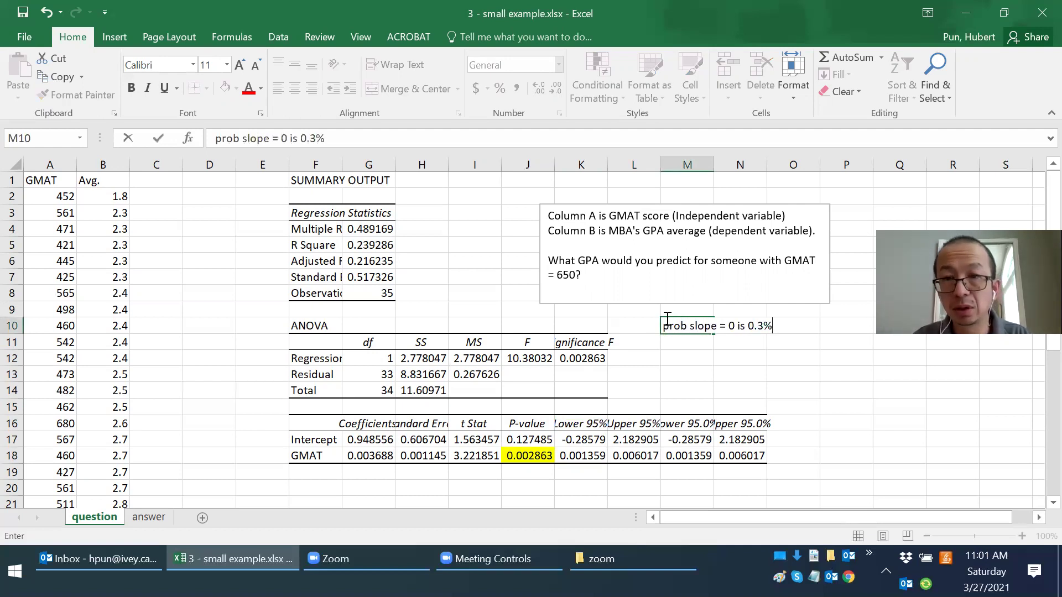
key("Return")
left_click(669, 325)
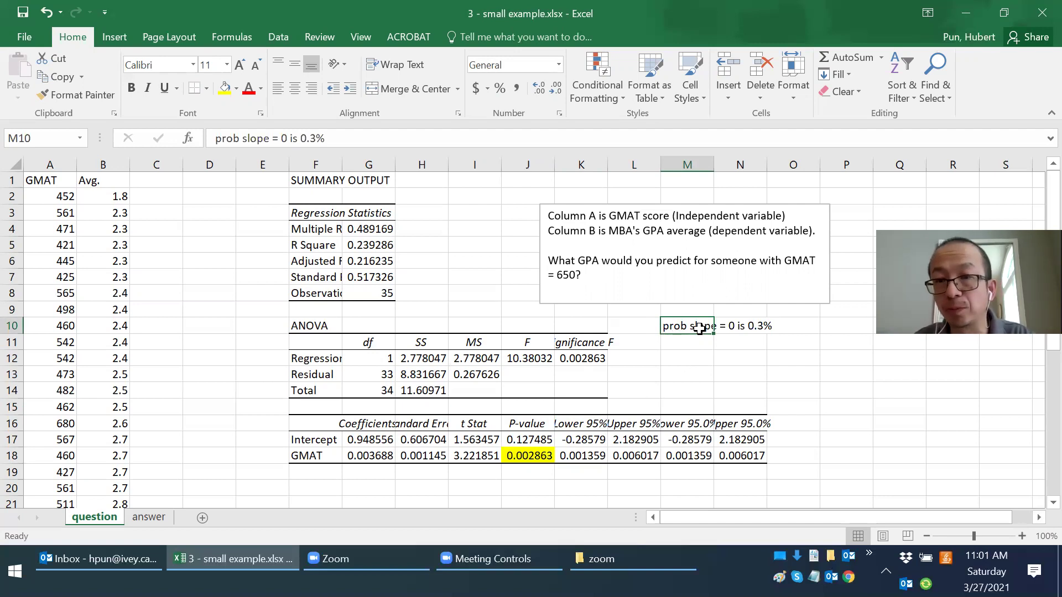
left_click(315, 457)
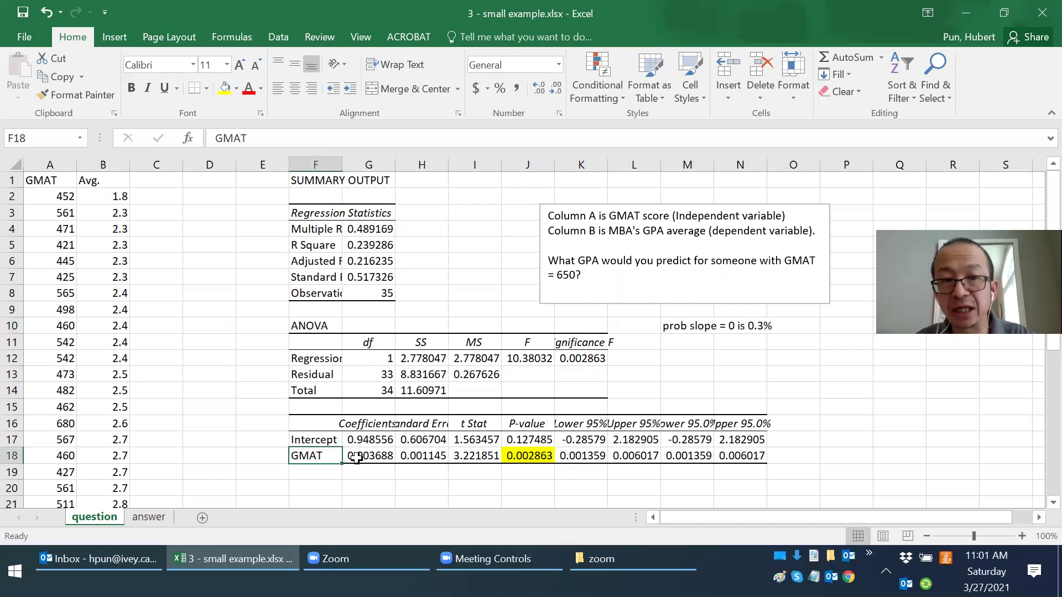
left_click_drag(355, 457, 744, 453)
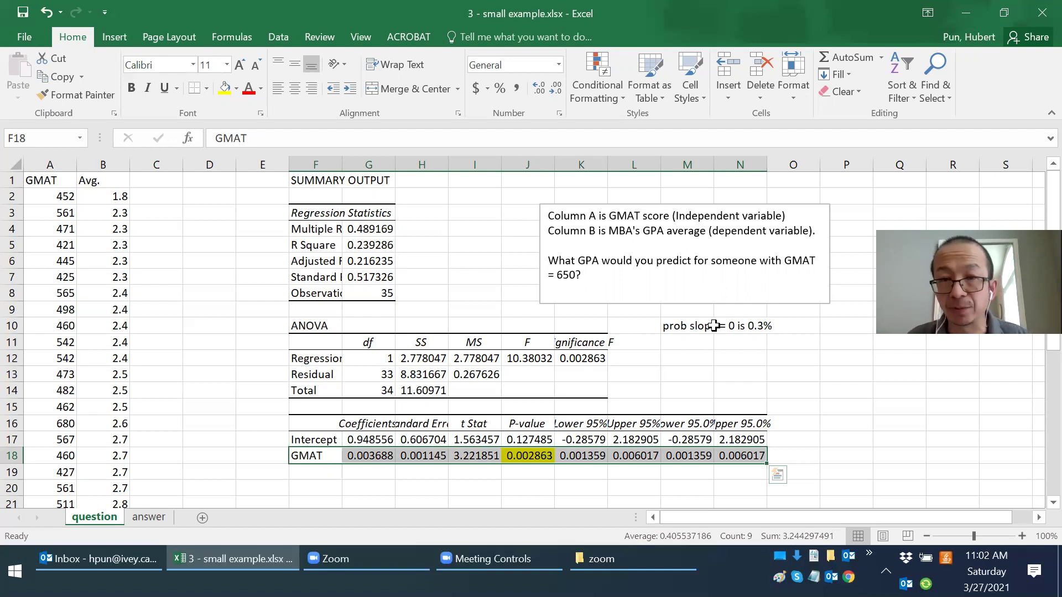
Step: Enter the note 'slope = 0 implies no relationship' in cell M12
left_click(687, 354)
key("Up")
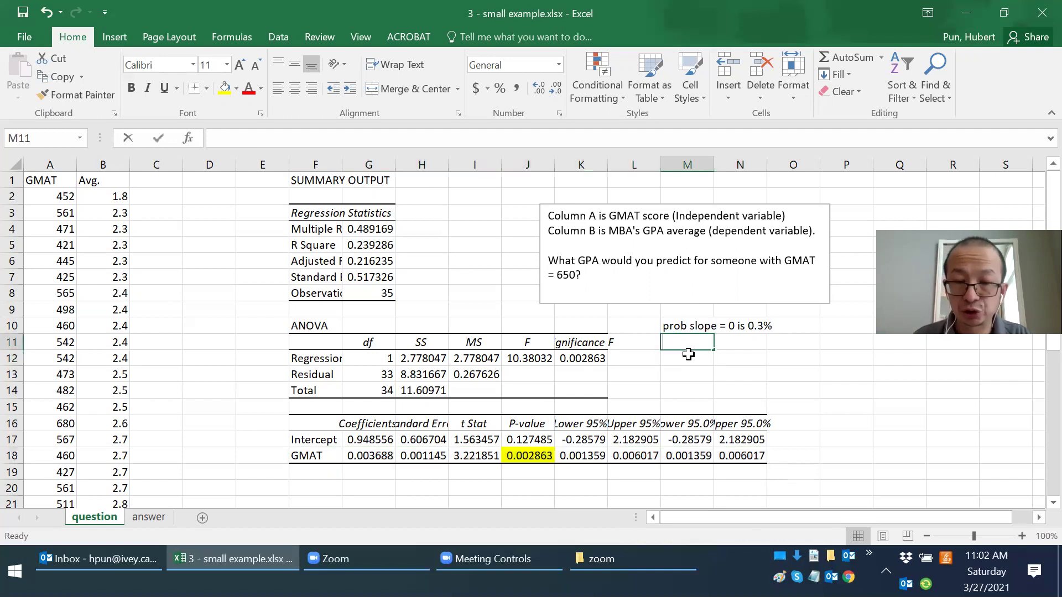
type("slope = 0")
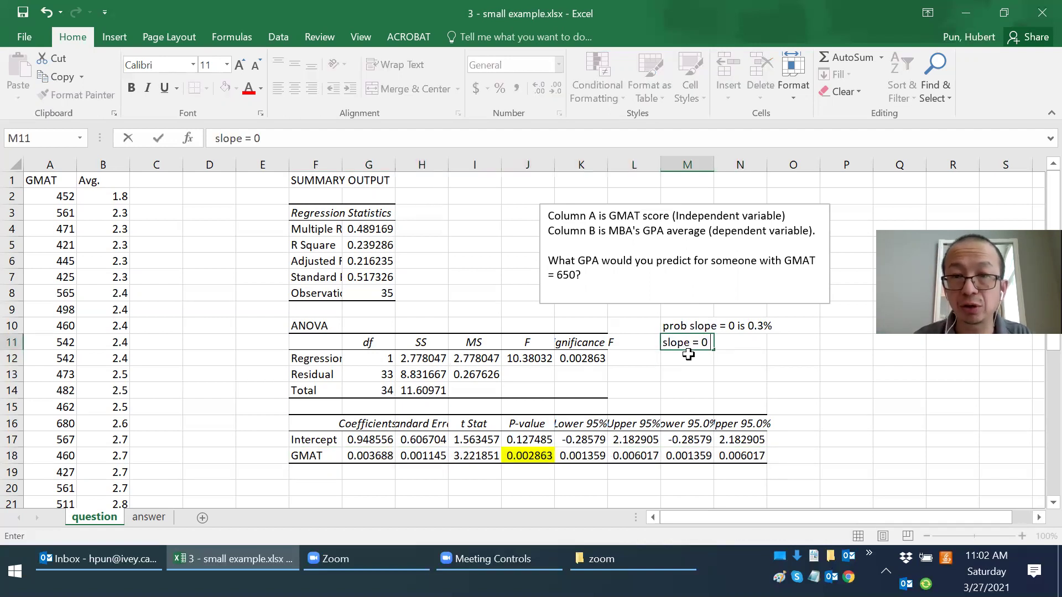
type(" implies no ")
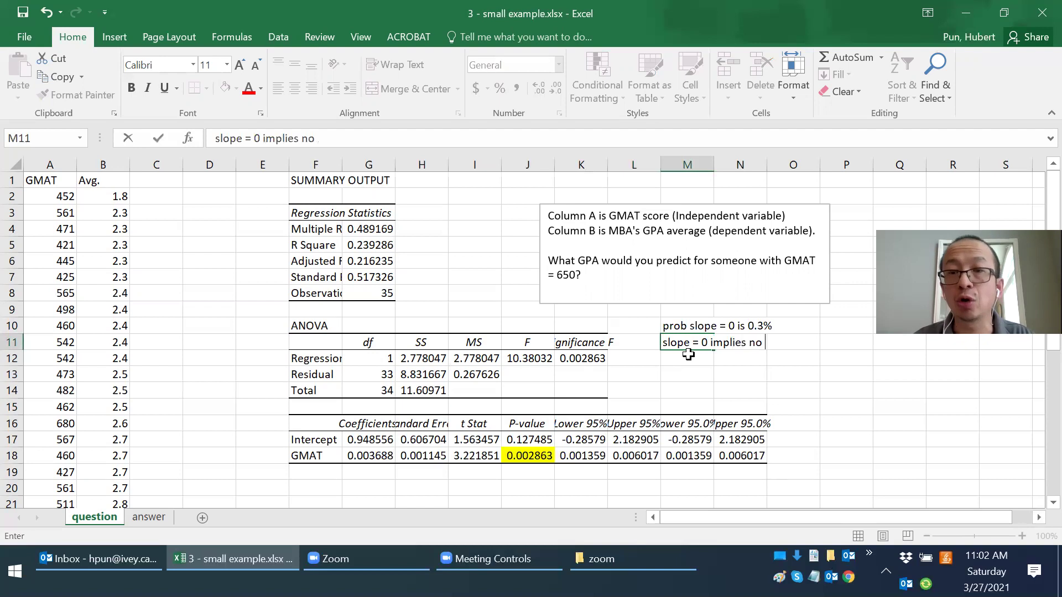
type("relationship")
key("Return")
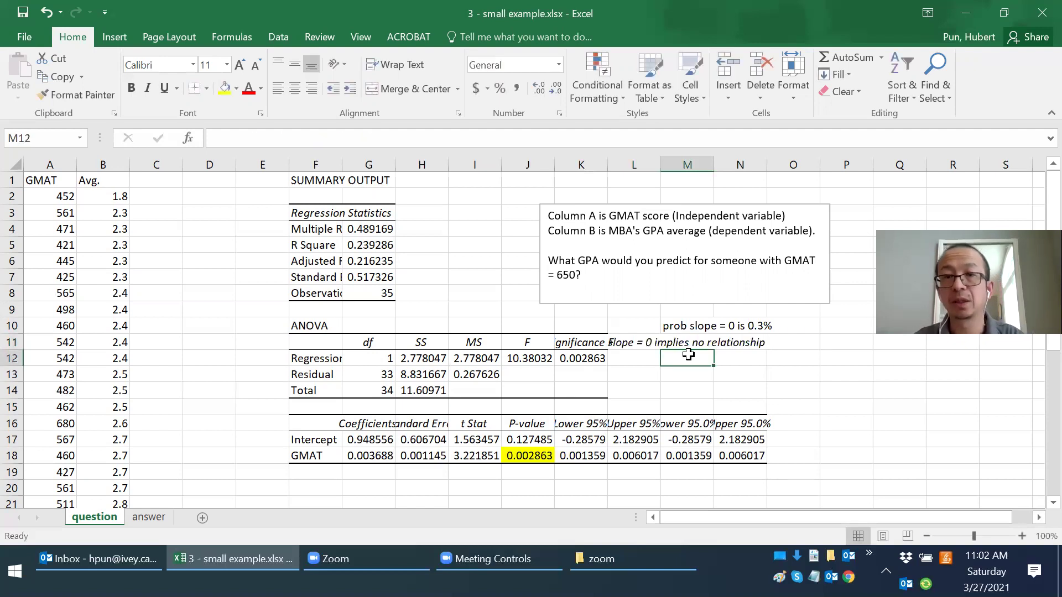
key("ctrl+z")
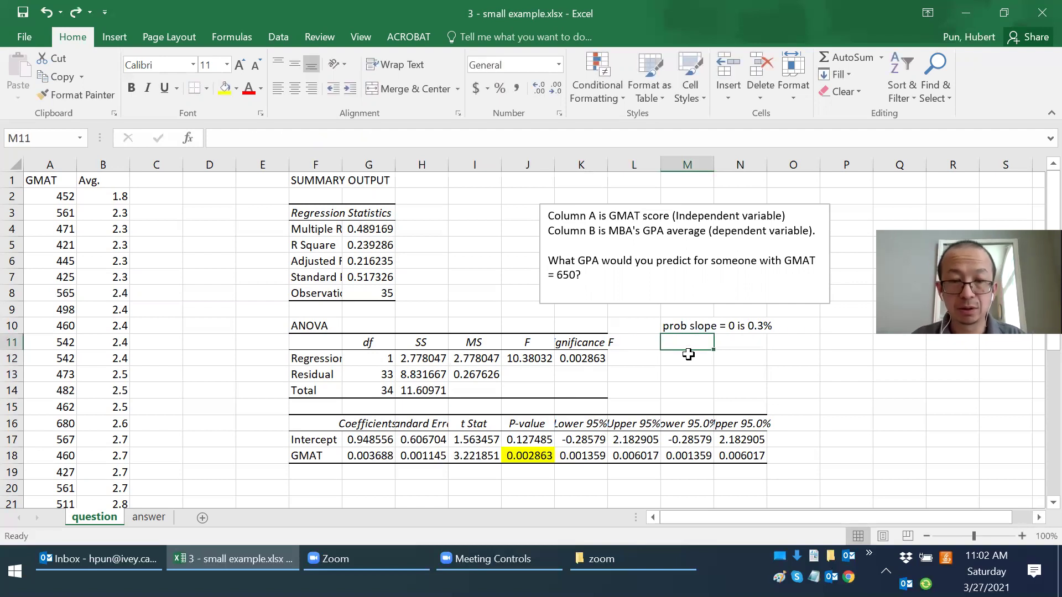
type("slo")
key("BackSpace")
key("BackSpace")
key("BackSpace")
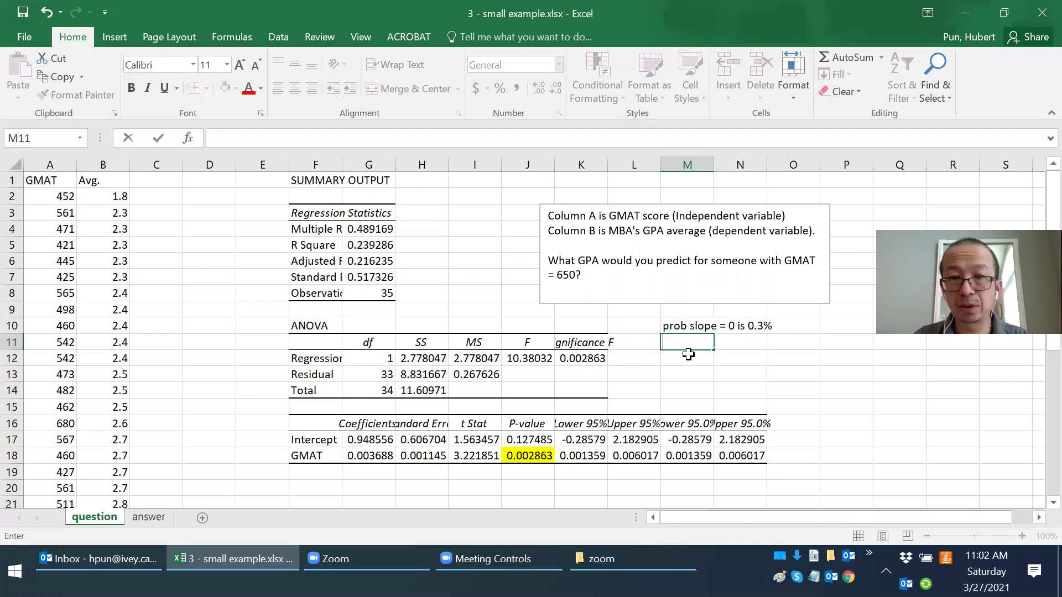
left_click(688, 355)
type("slope =")
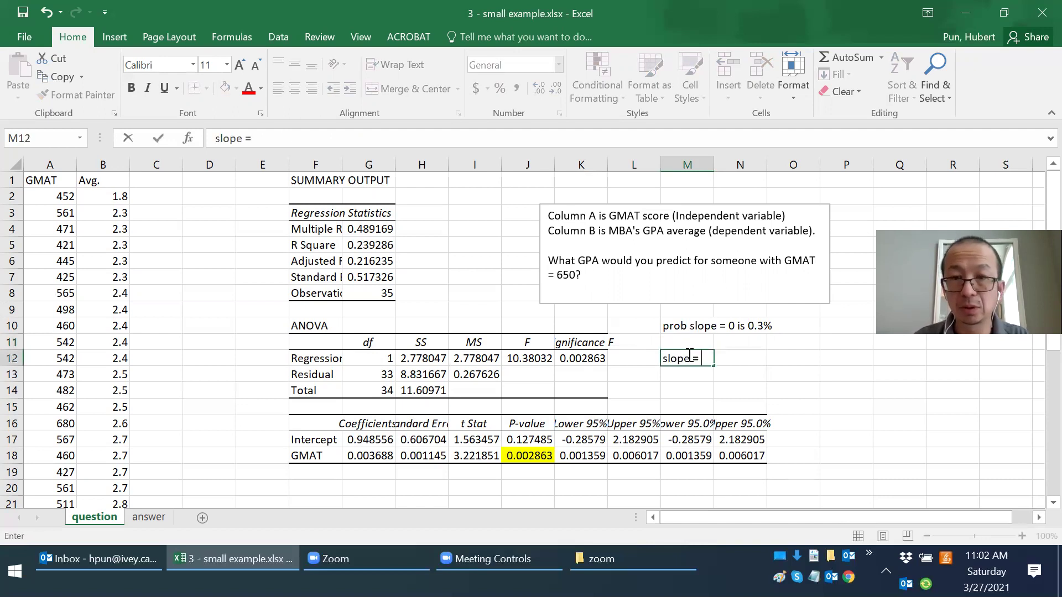
type(" 0 implies no relationship")
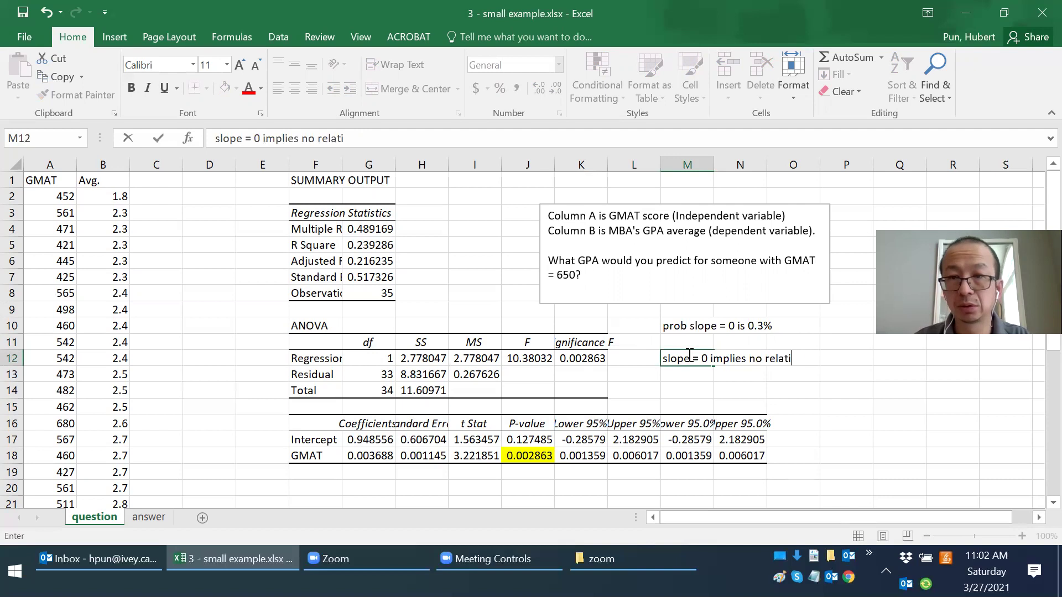
key("Return")
left_click(688, 355)
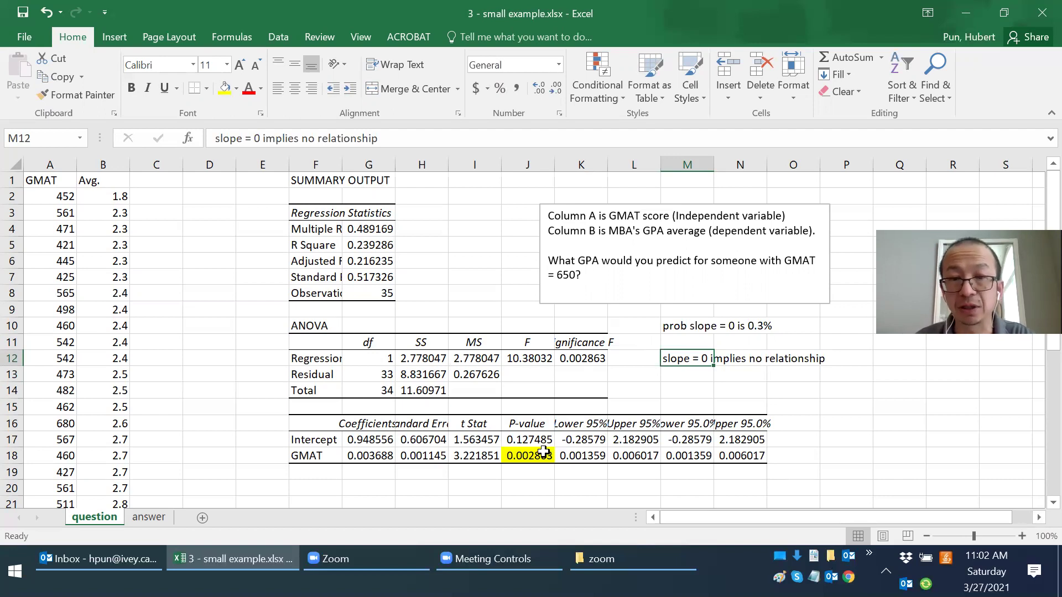
Step: Add the note 'more than 95% confident' in cell M13
left_click(544, 453)
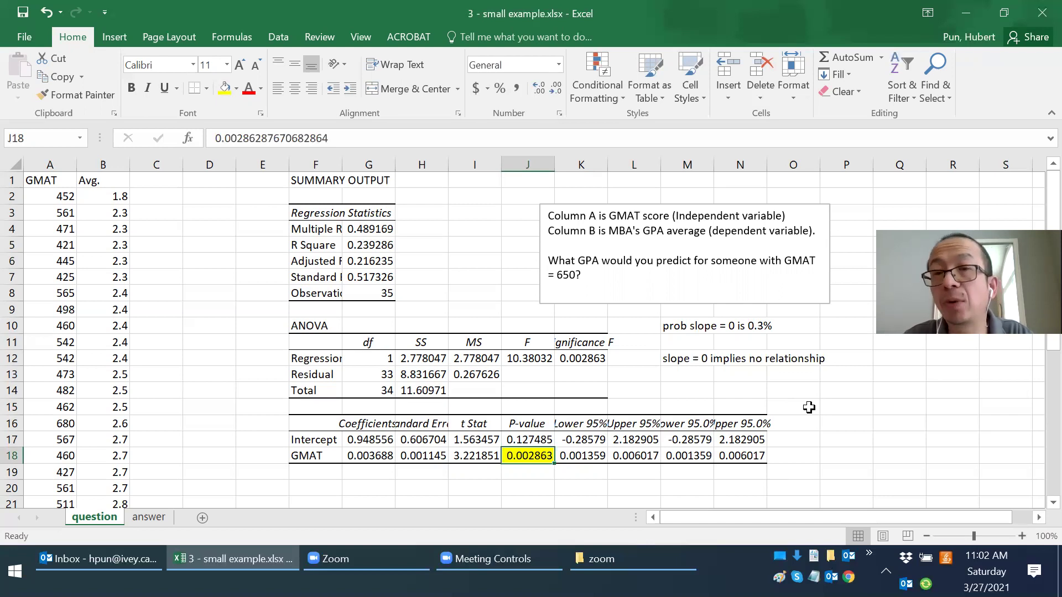
left_click(697, 375)
type("more than")
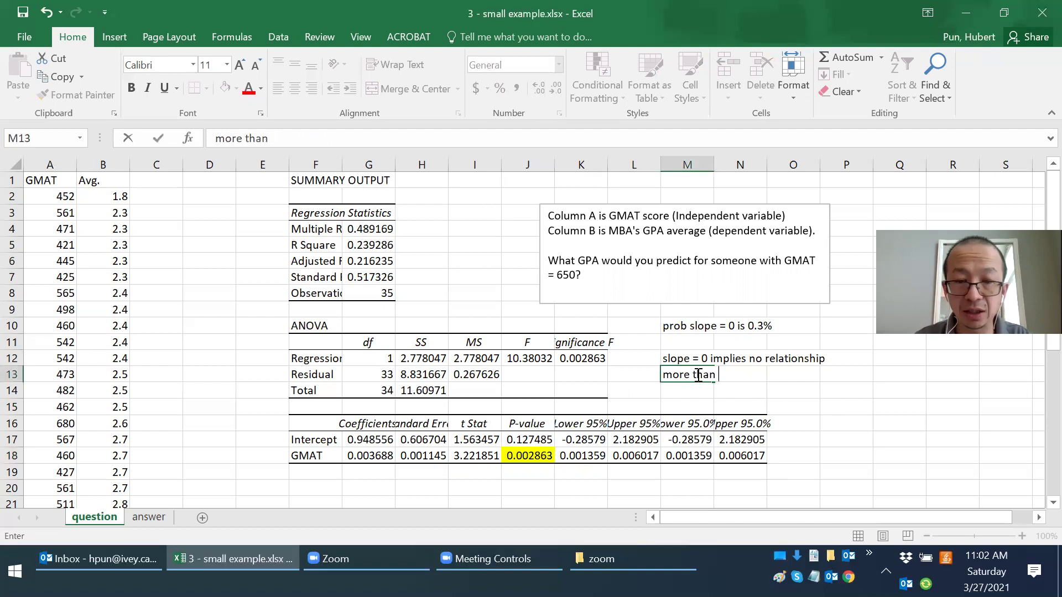
type("95% confi")
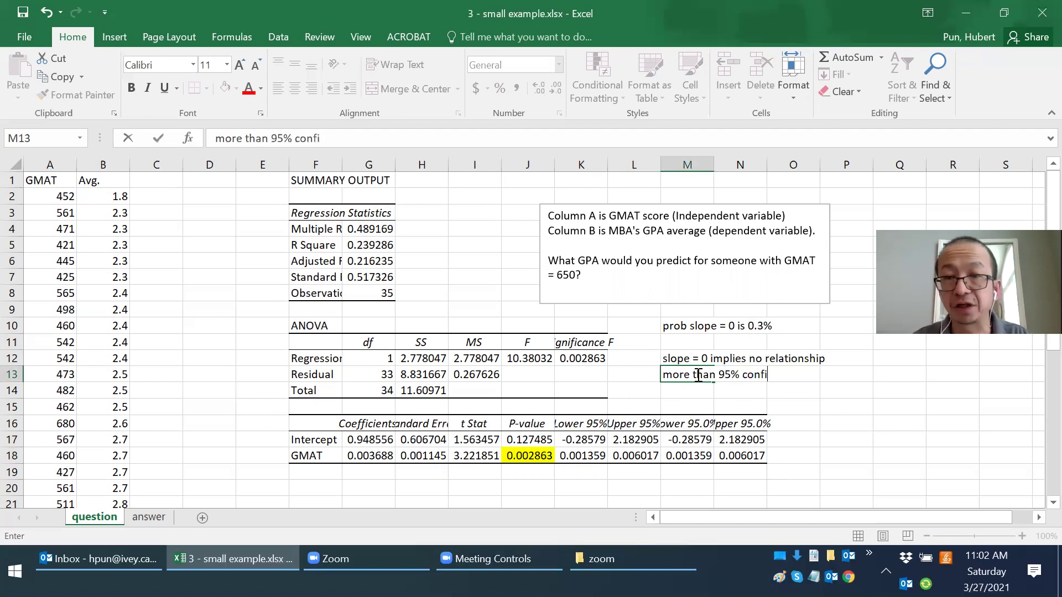
type("dent")
key("Return")
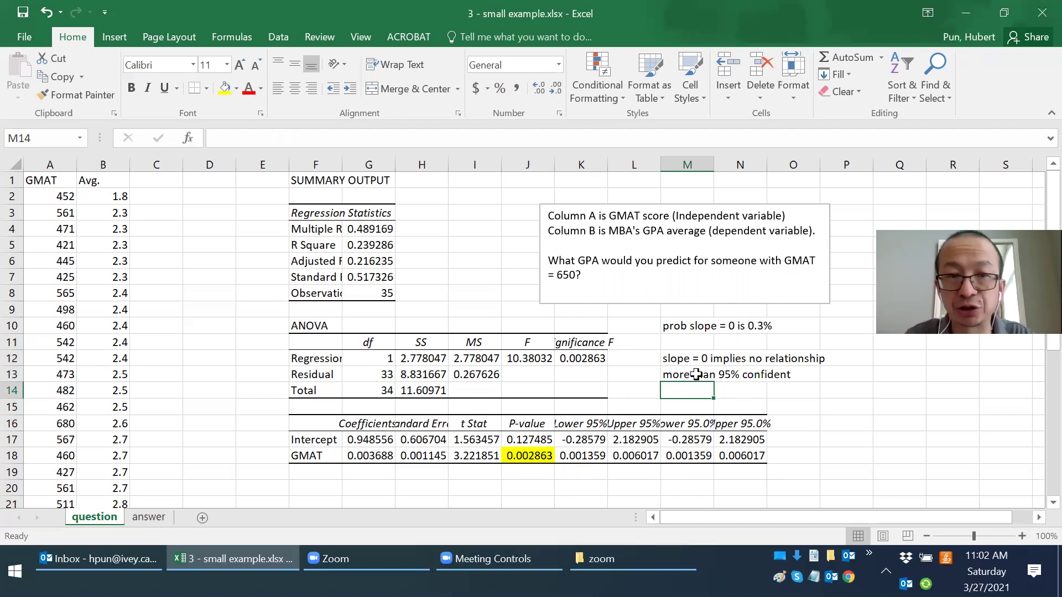
key("Left")
key("Left")
key("Left")
key("Left")
key("Left")
key("Left")
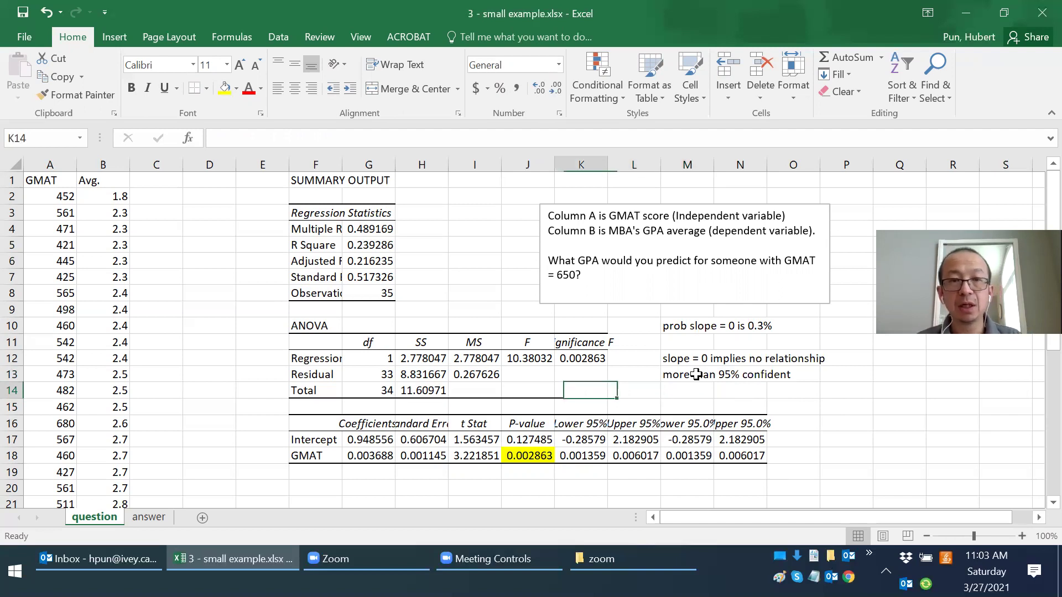
Step: Make the R Square value 0.239286 in G5 red text on a yellow fill
key("Up")
key("Up")
key("Up")
key("Up")
key("Up")
key("Up")
key("Up")
key("Up")
key("Up")
key("Up")
key("Down")
key("Left")
key("Right")
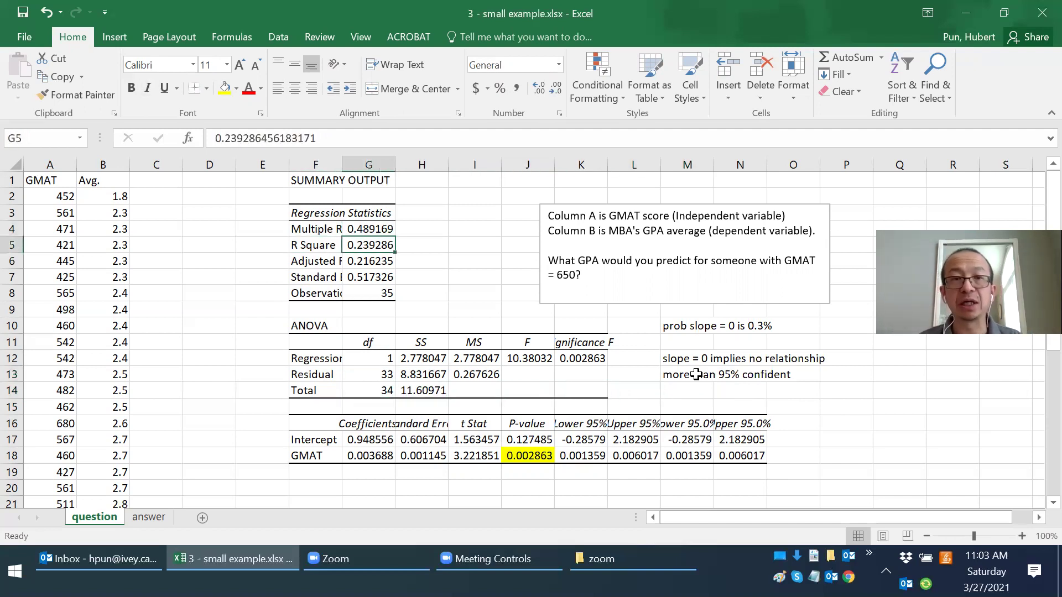
left_click(249, 87)
left_click(224, 89)
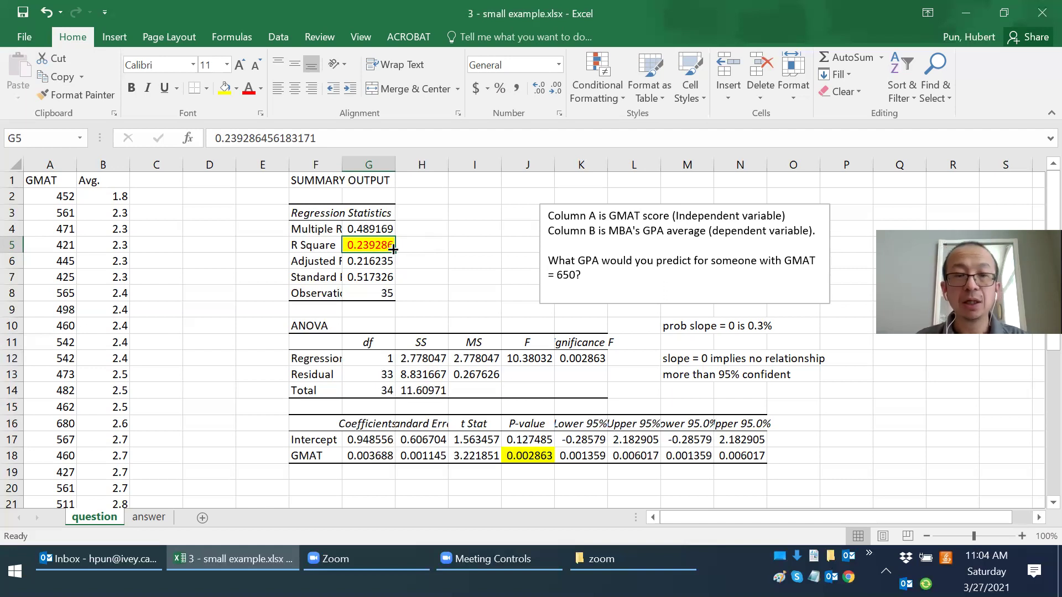
scroll(376, 271, "down", 2)
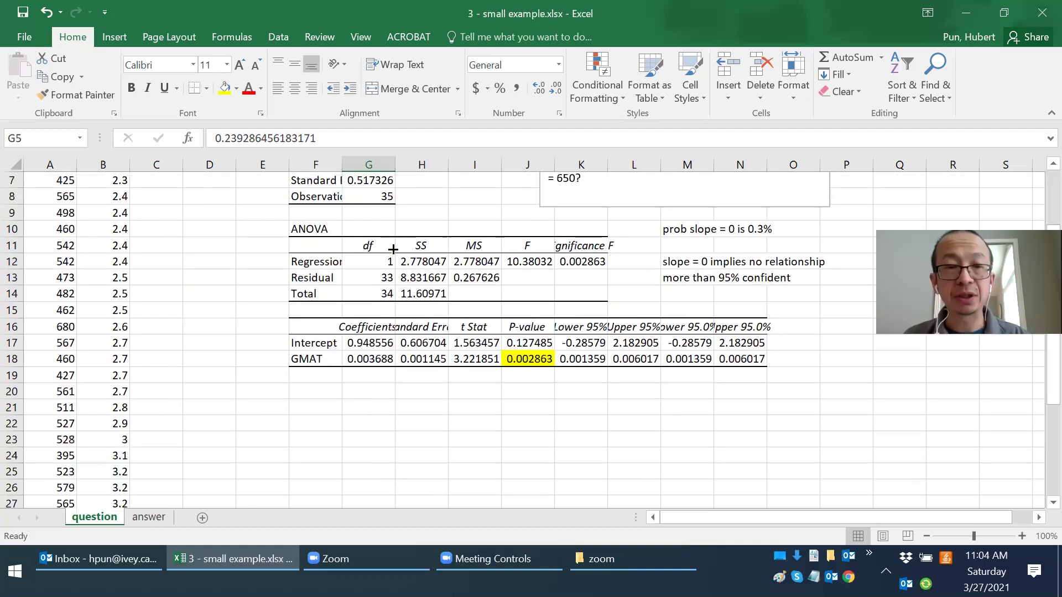
left_click(358, 344)
left_click_drag(359, 348, 364, 361)
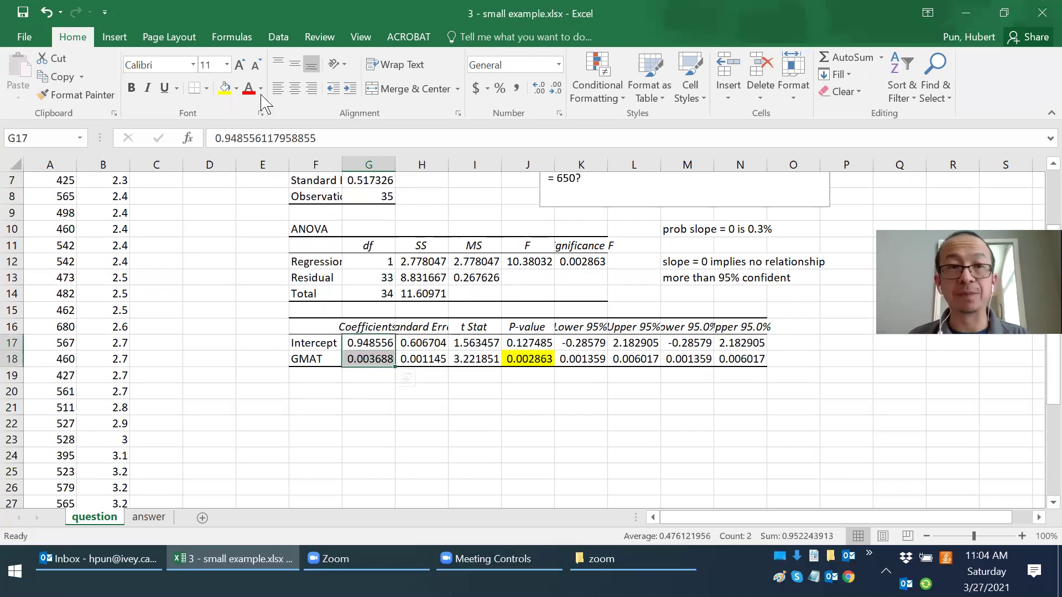
left_click(248, 89)
left_click(225, 89)
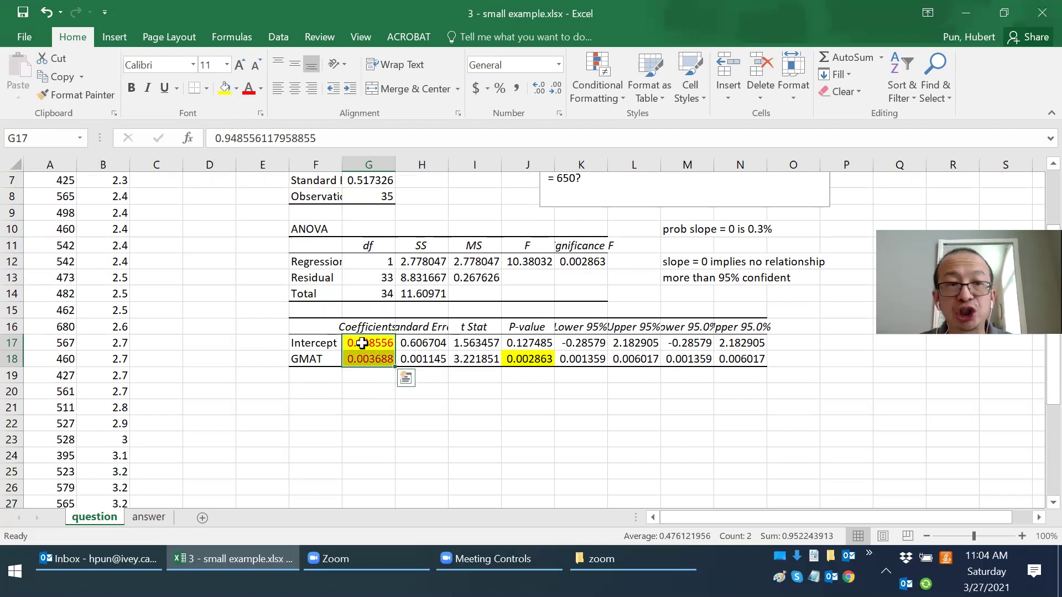
left_click(311, 389)
scroll(314, 291, "up", 2)
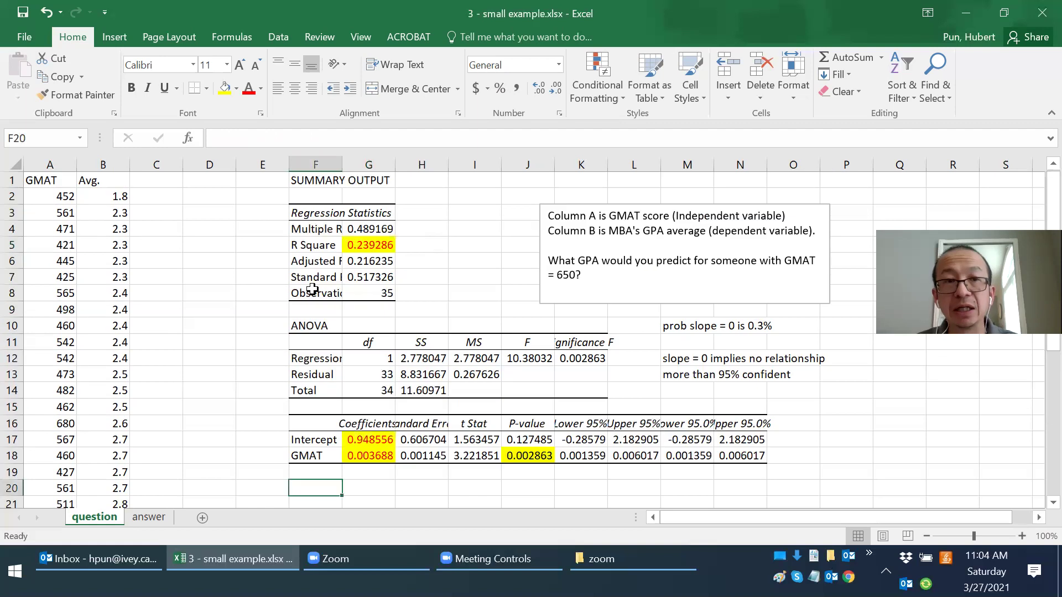
scroll(314, 291, "down", 1)
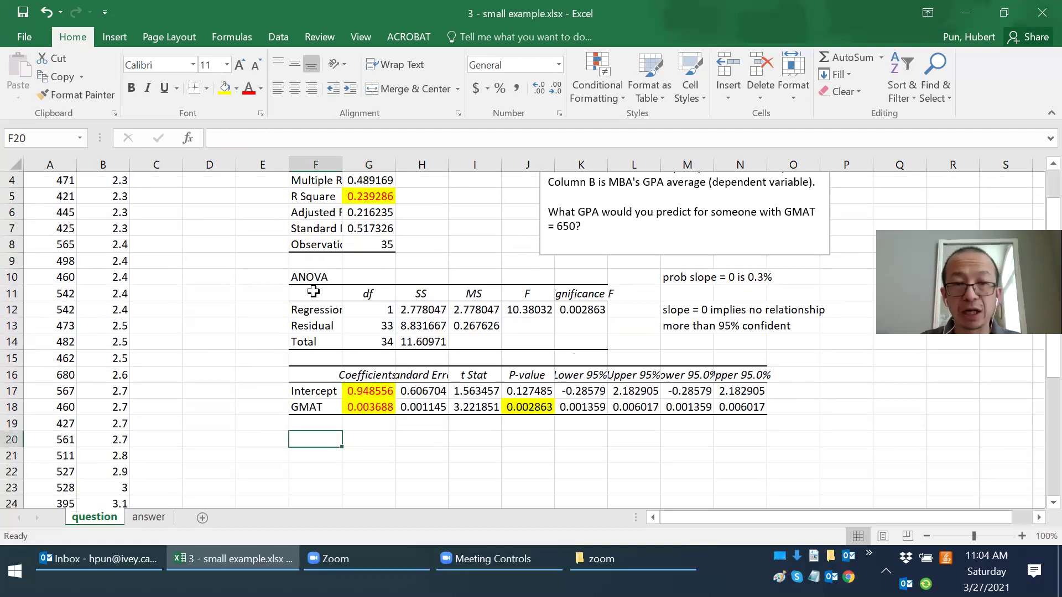
type("MAB")
key("BackSpace")
key("BackSpace")
type("B")
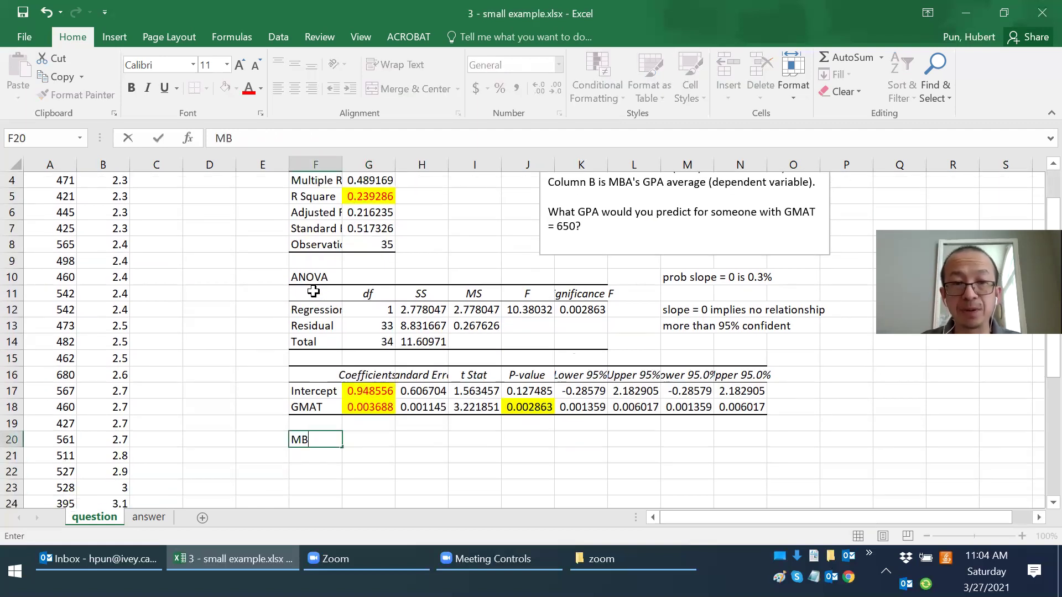
type("A CPA")
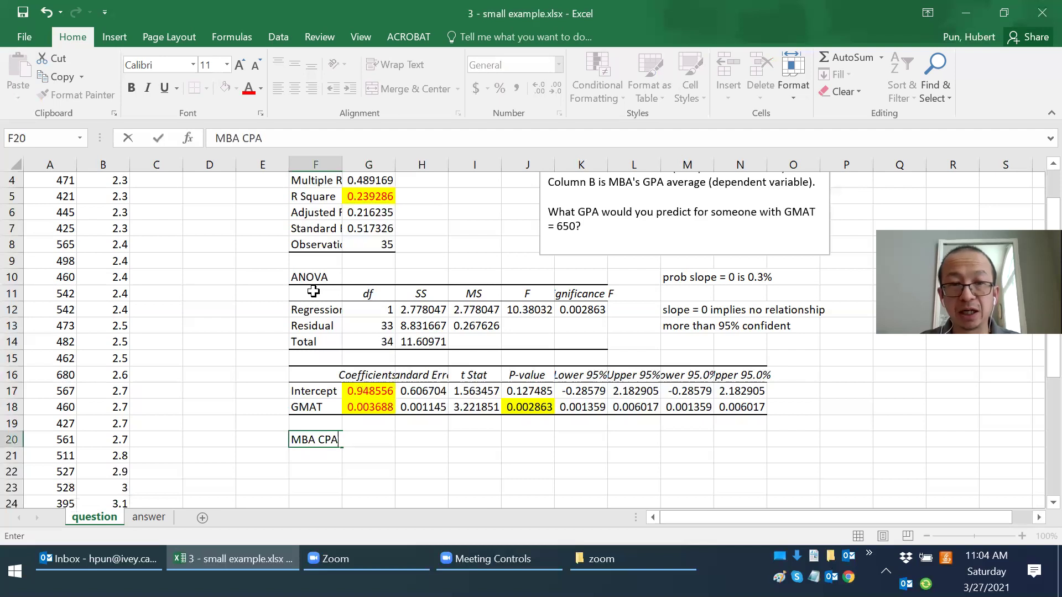
key("BackSpace")
key("BackSpace")
key("BackSpace")
type("GPA =")
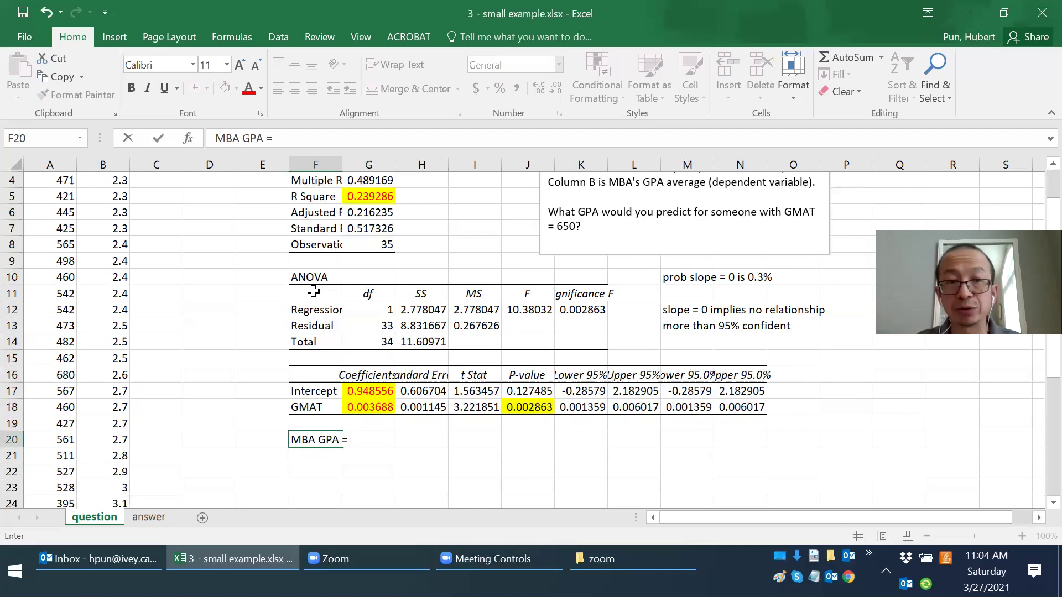
type(" 0")
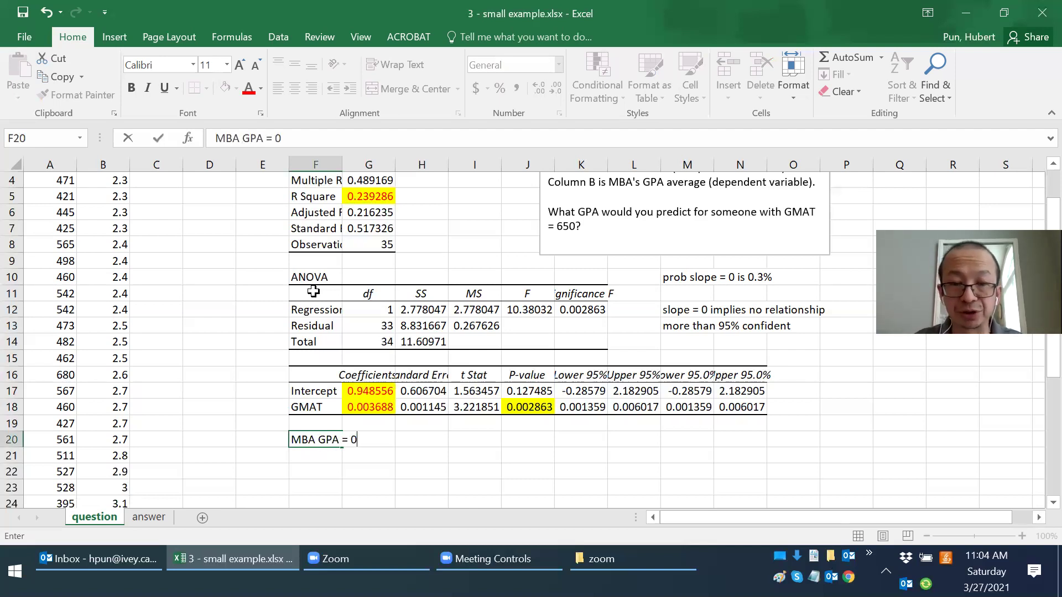
type(".94")
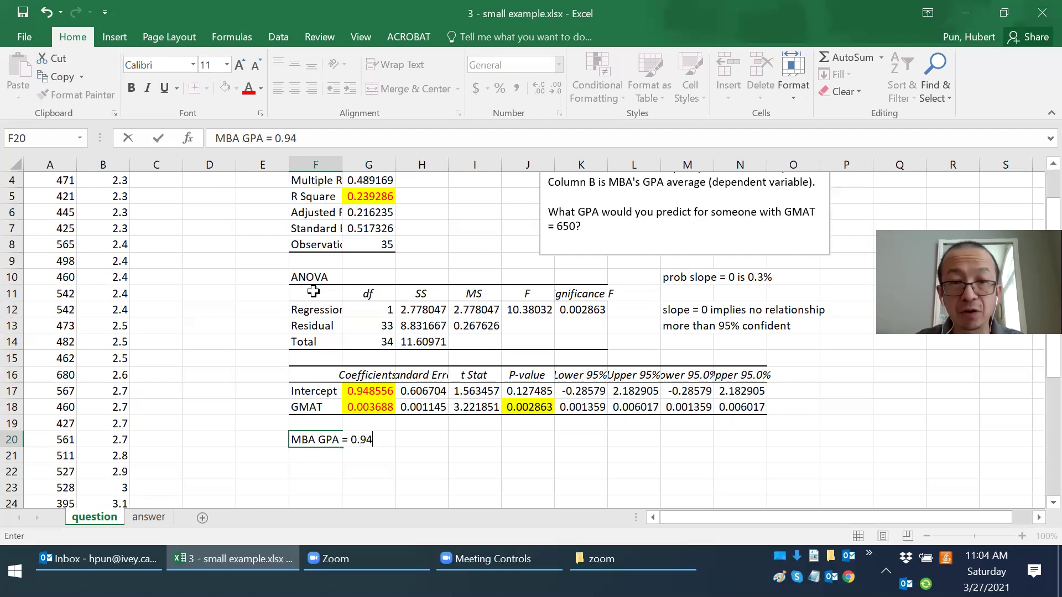
type("8 + ")
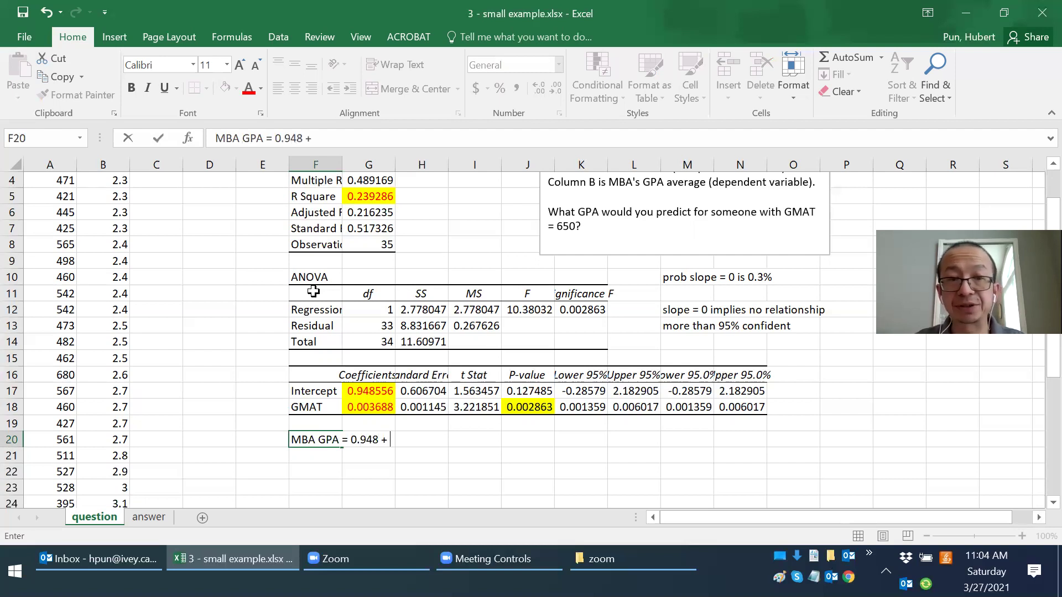
type("0.")
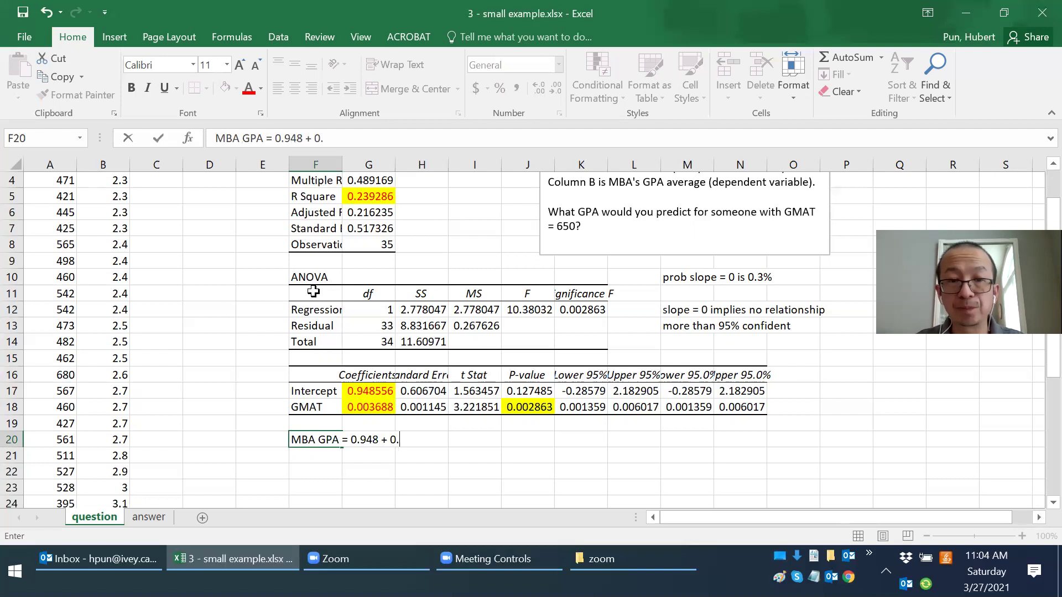
type("003")
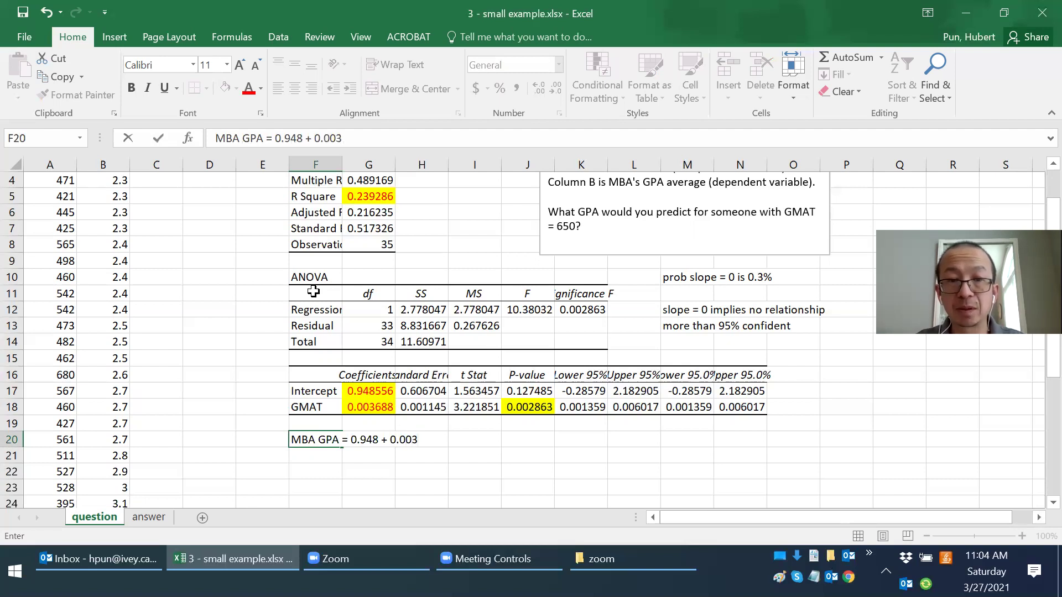
type(" * G")
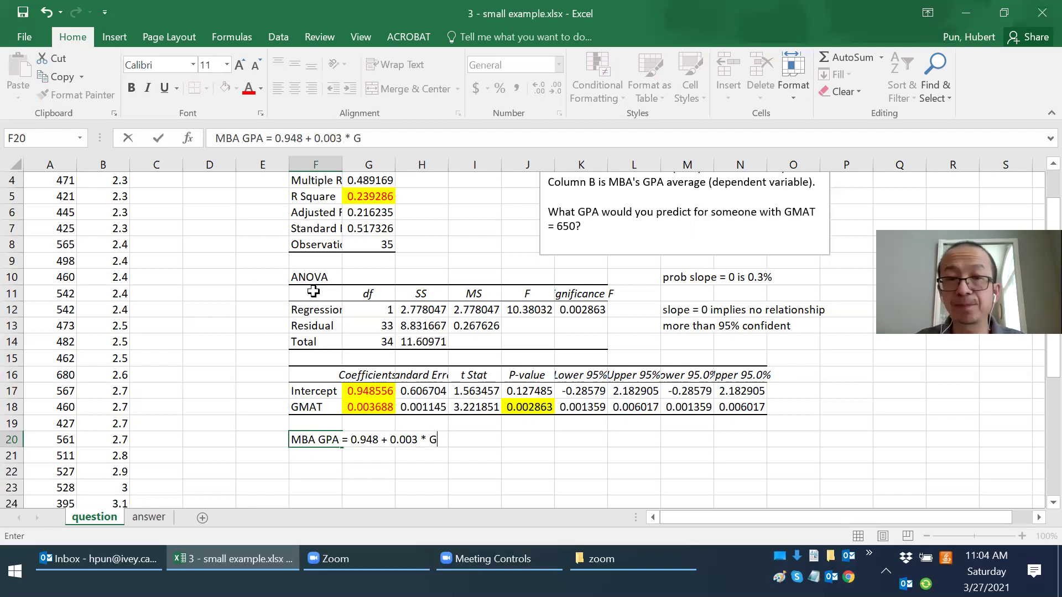
type("MAT")
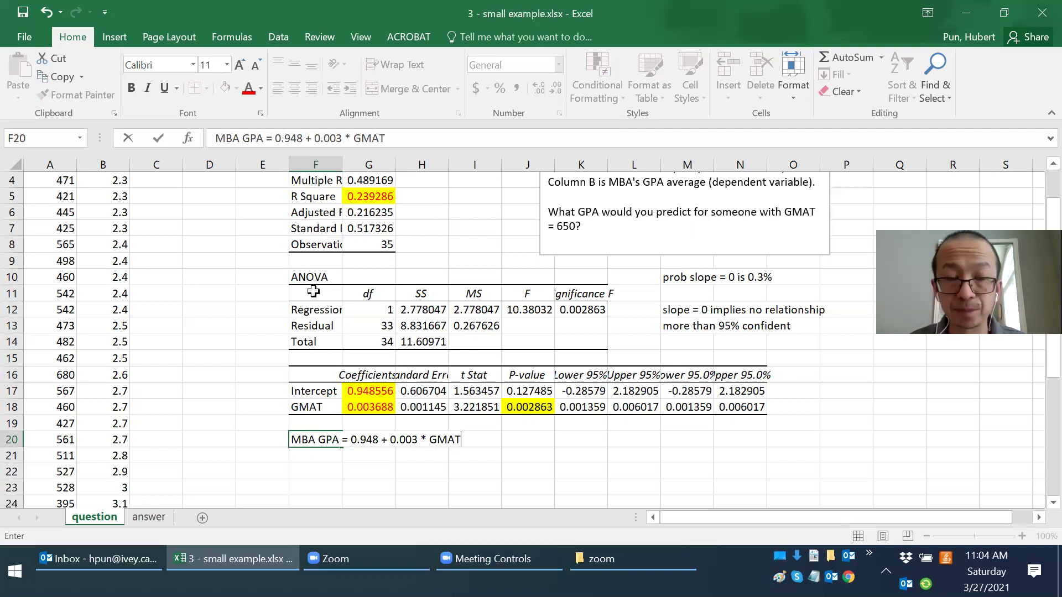
key("Return")
key("Up")
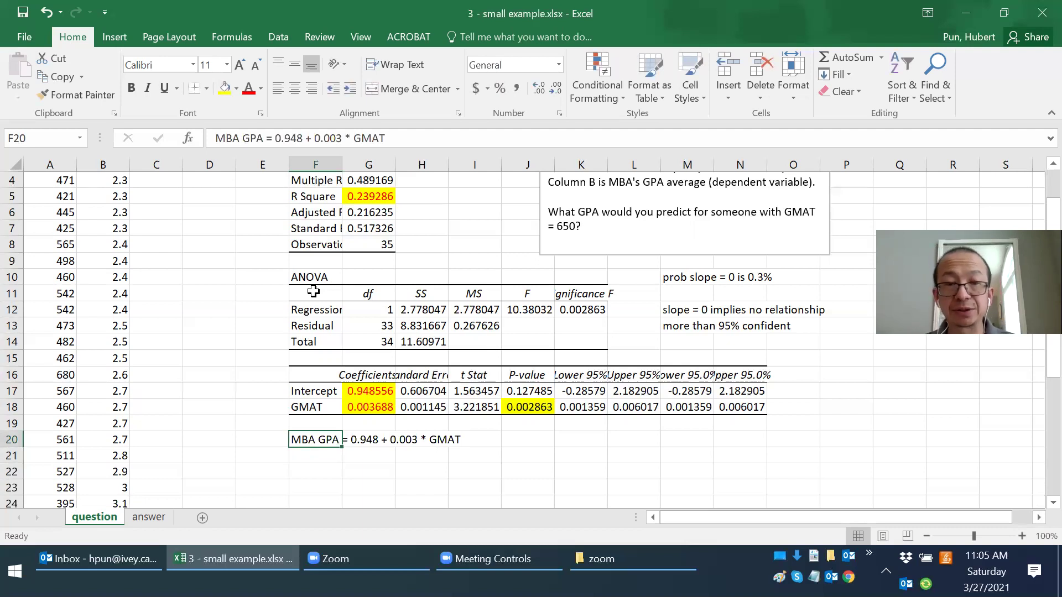
key("Down")
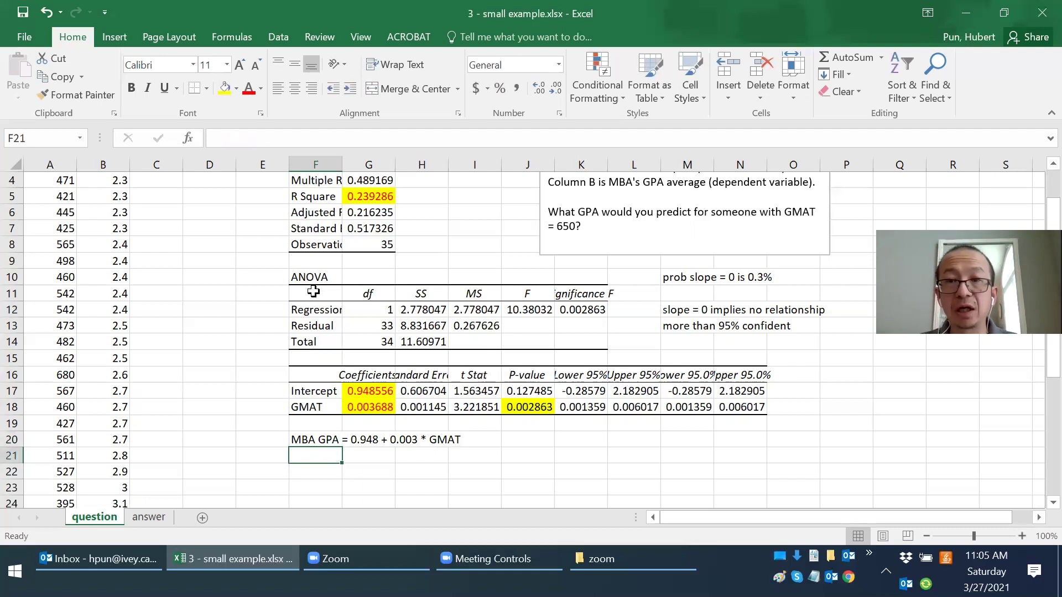
left_click_drag(587, 226, 548, 212)
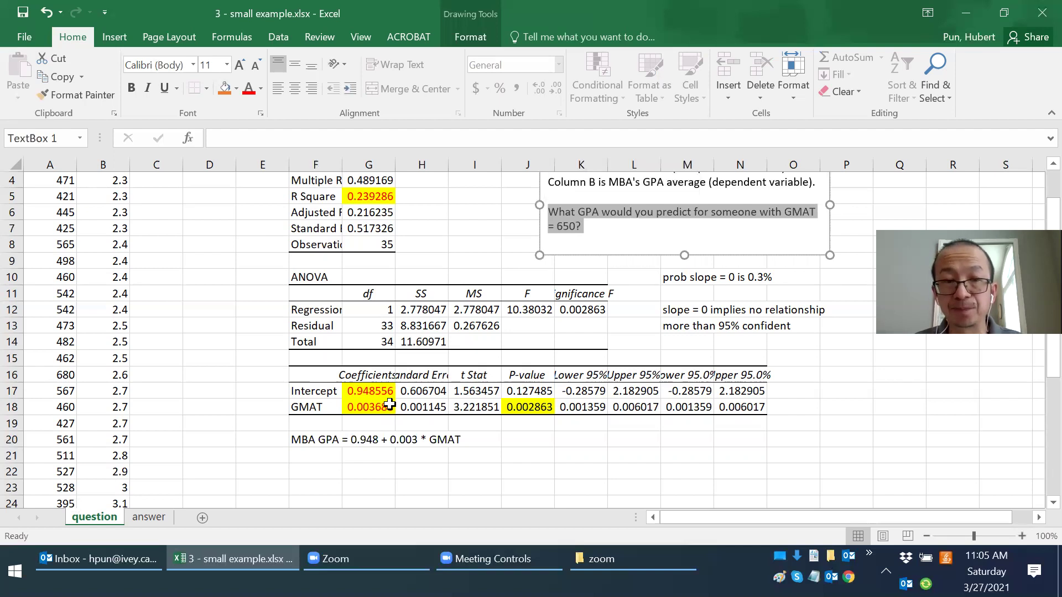
left_click(312, 457)
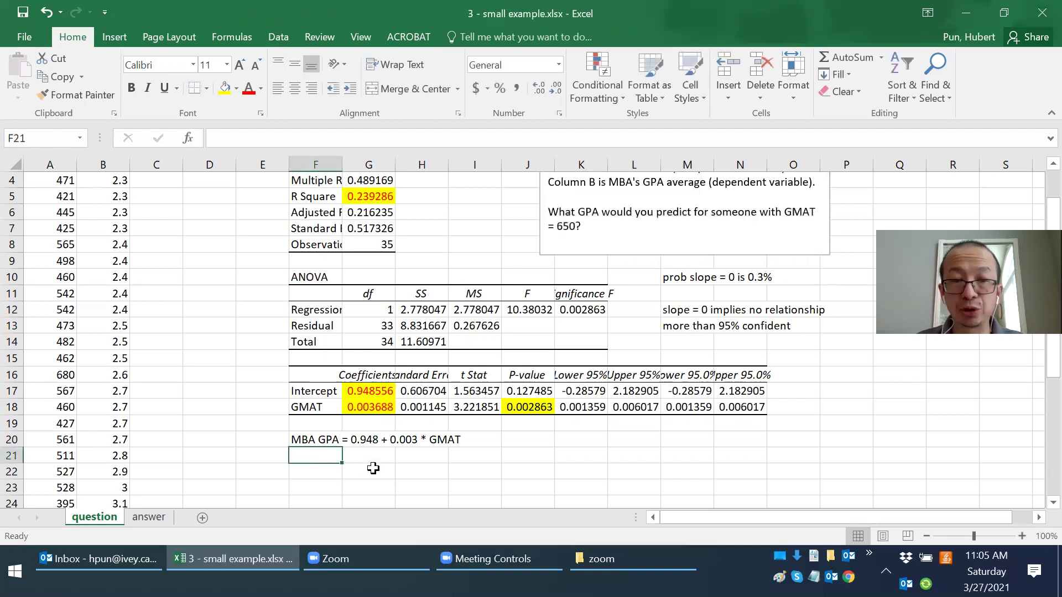
Step: Enter =0.948+0.003*650 in F21, predicting a GPA of 2.898 for GMAT 650
type("=")
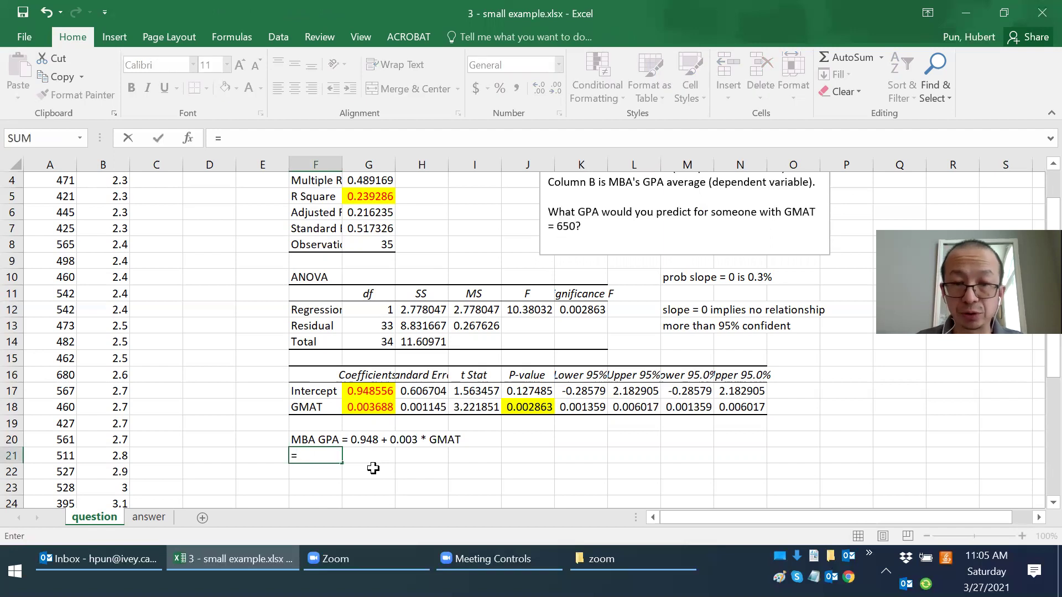
type("0.9")
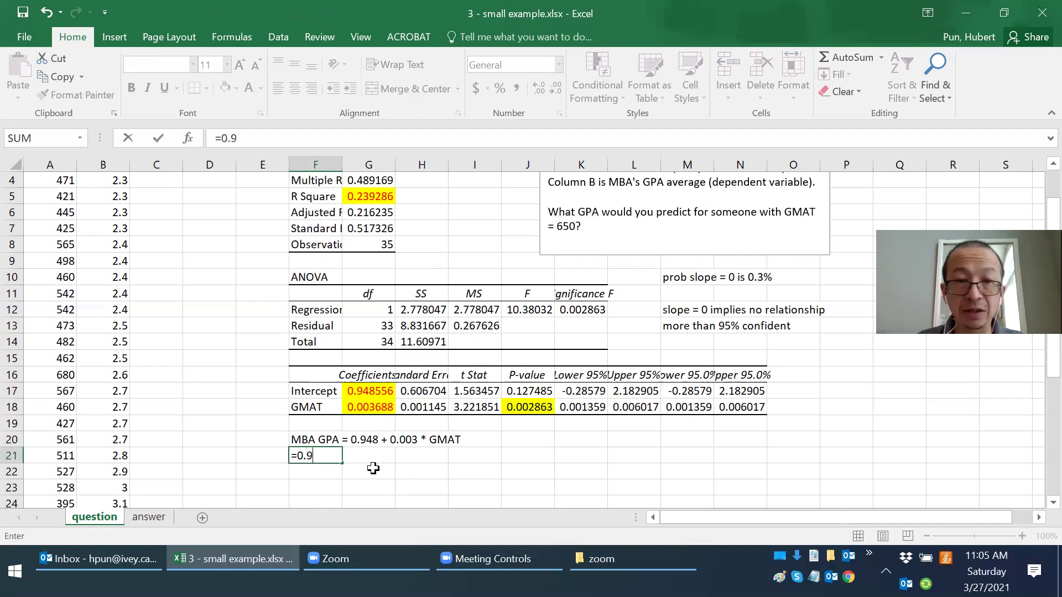
type("48")
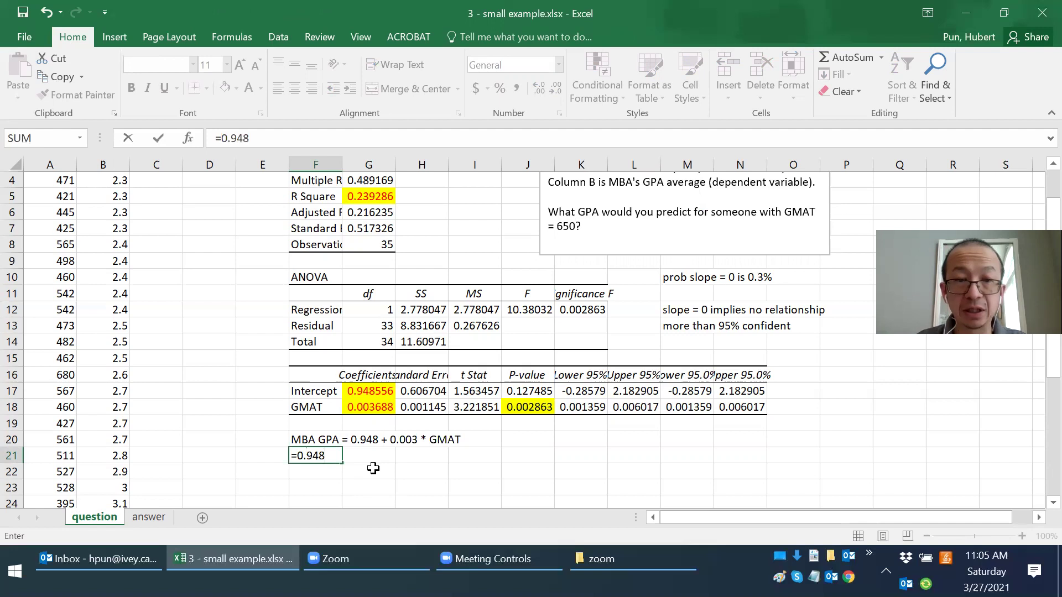
type("+0.0")
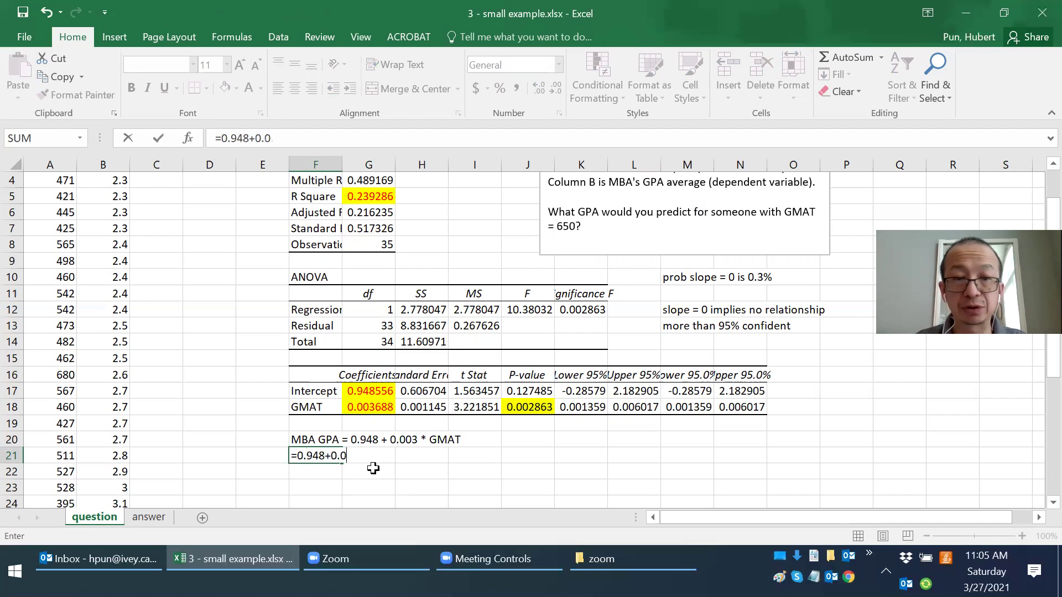
type("03*")
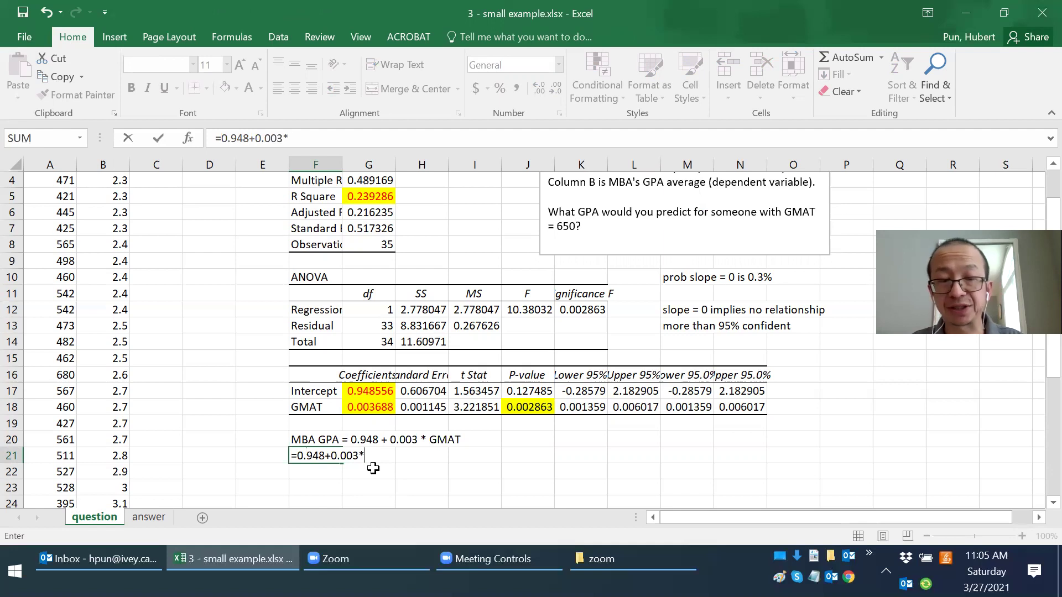
type("650")
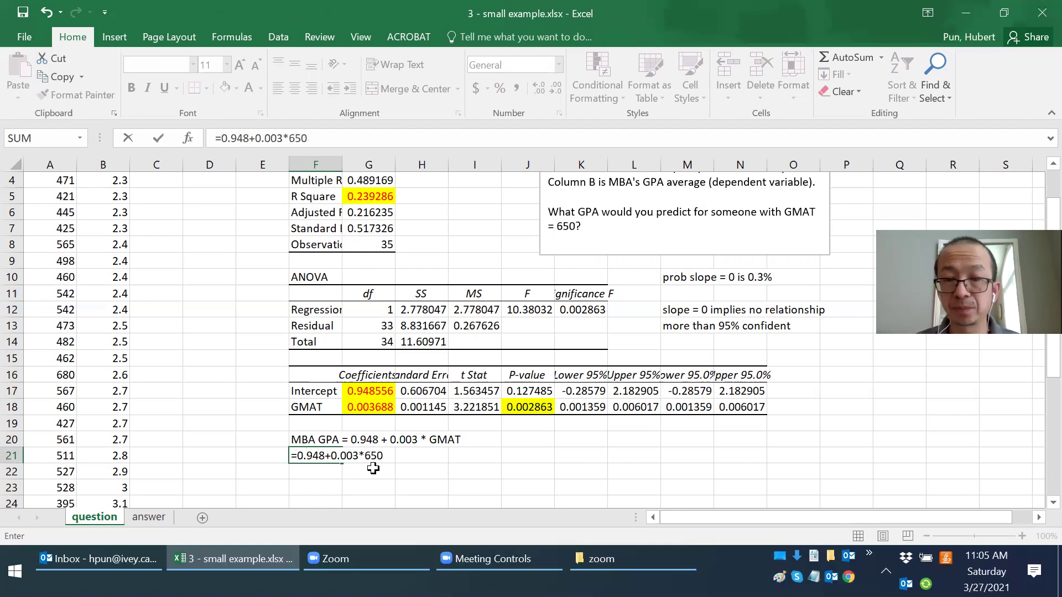
key("Return")
key("Up")
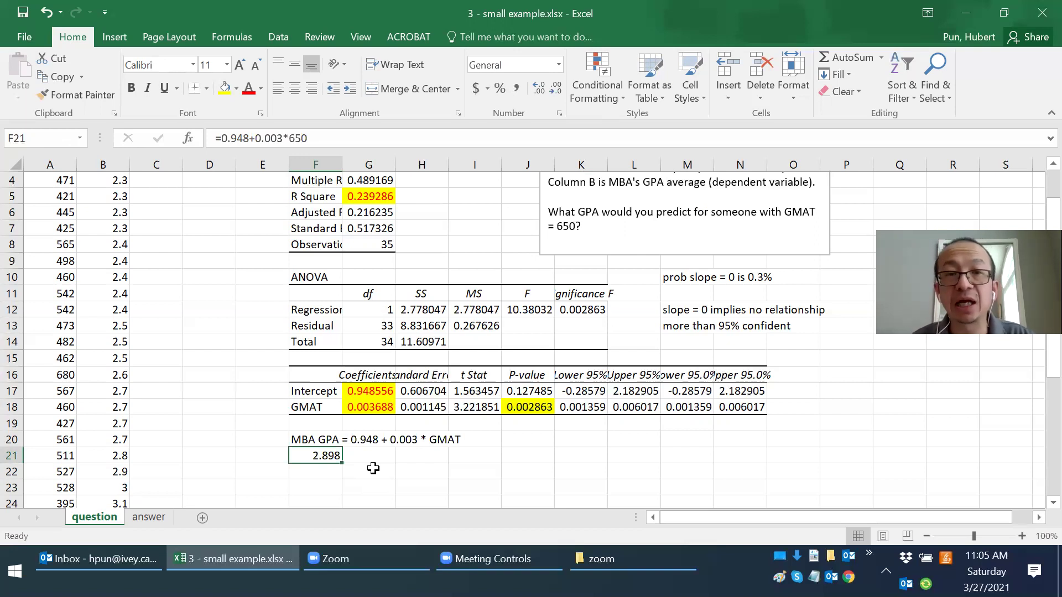
scroll(379, 381, "up", 1)
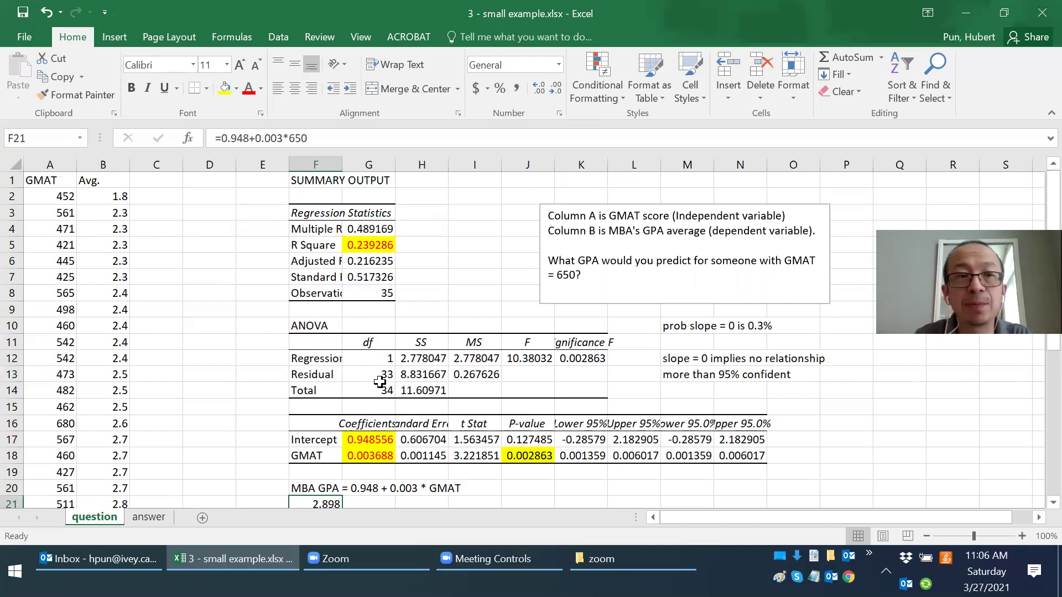
left_click(50, 159)
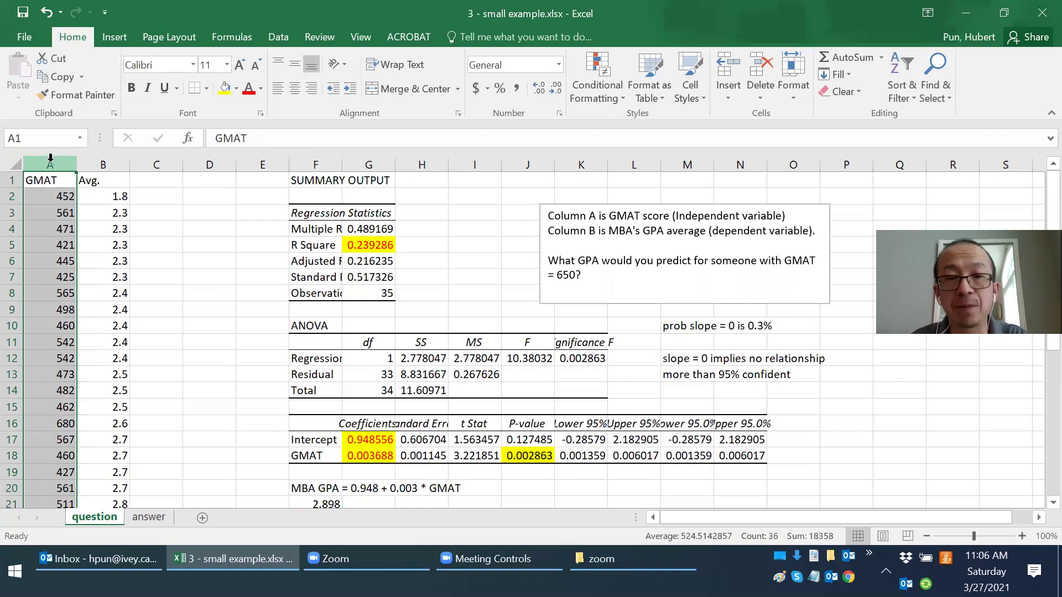
scroll(145, 275, "down", 2)
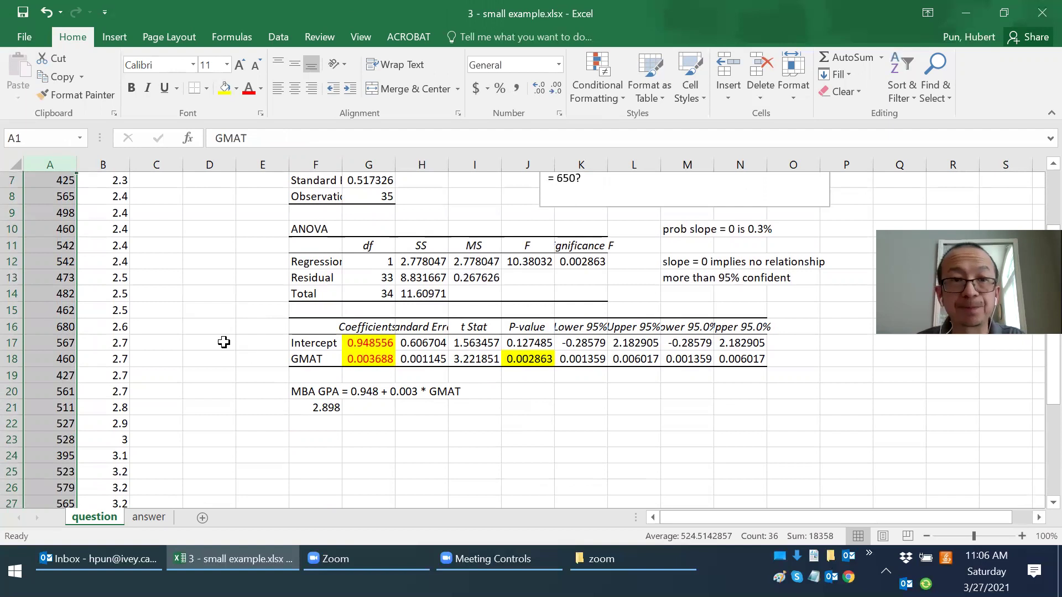
scroll(223, 342, "up", 2)
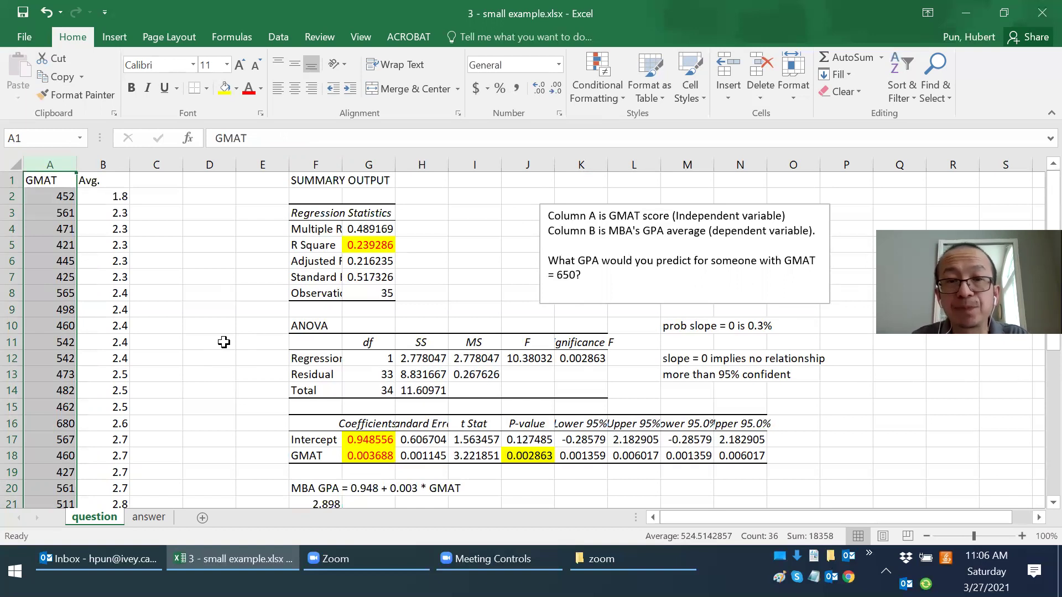
left_click(543, 460)
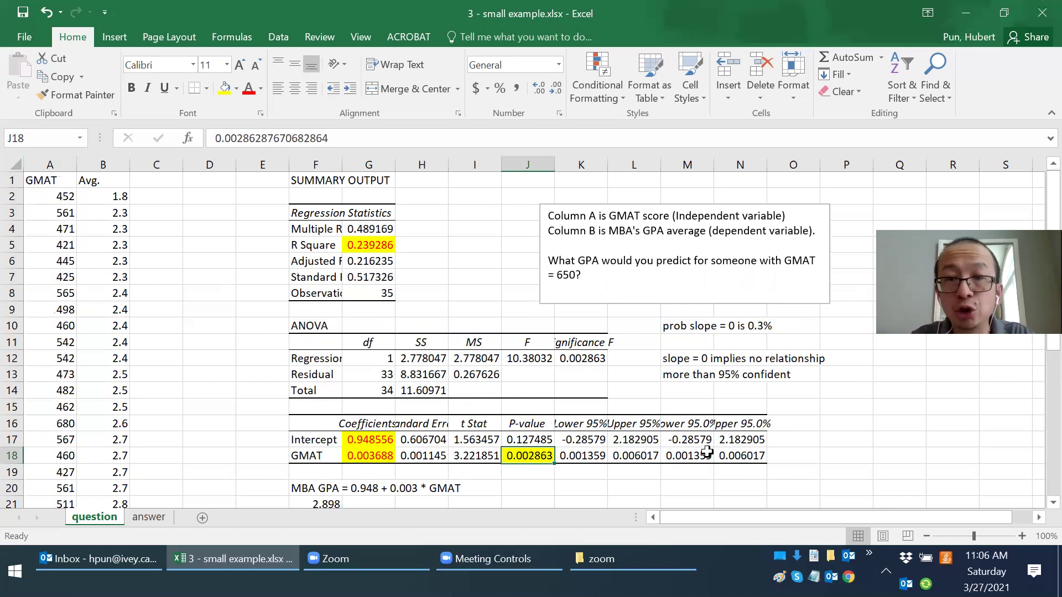
key("Up")
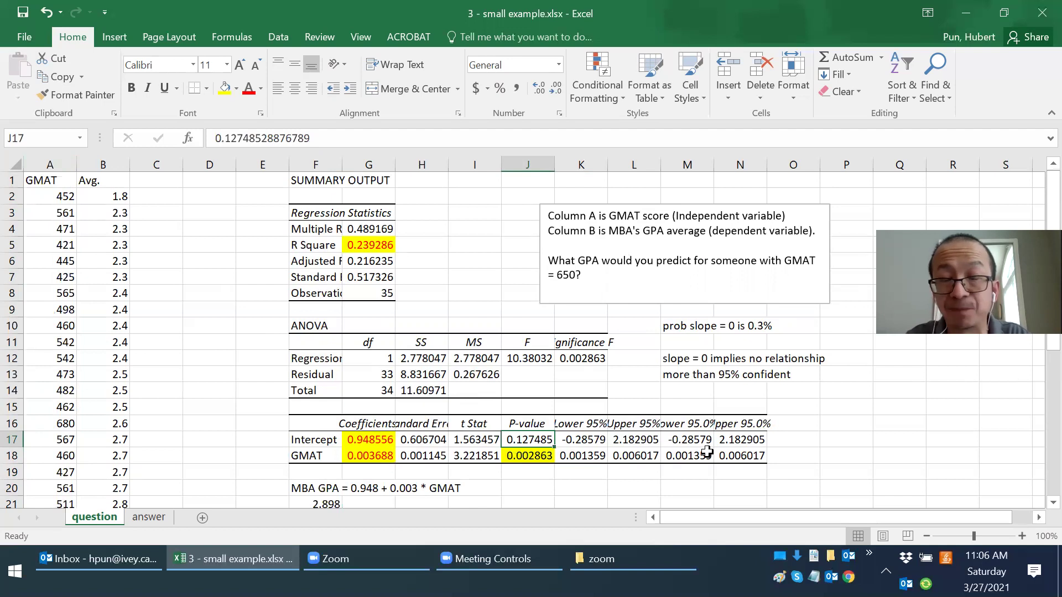
key("Down")
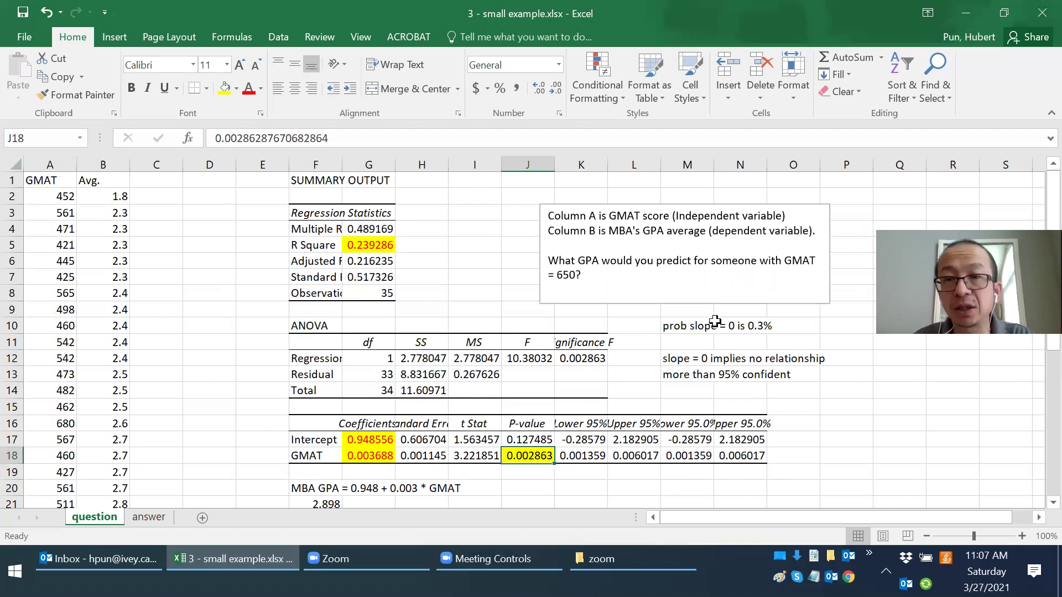
left_click(685, 324)
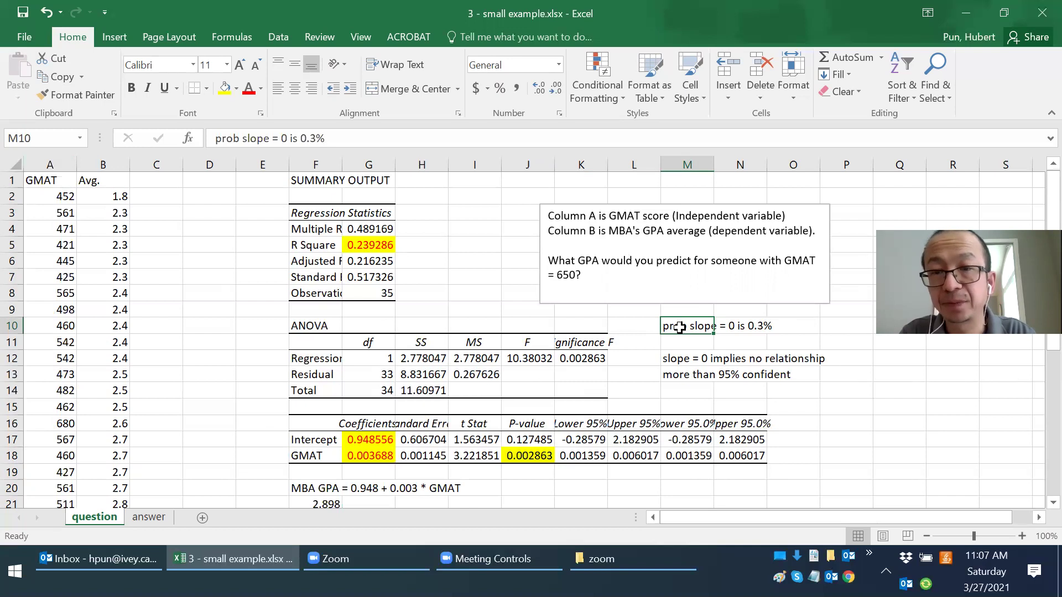
key("Down")
key("Down")
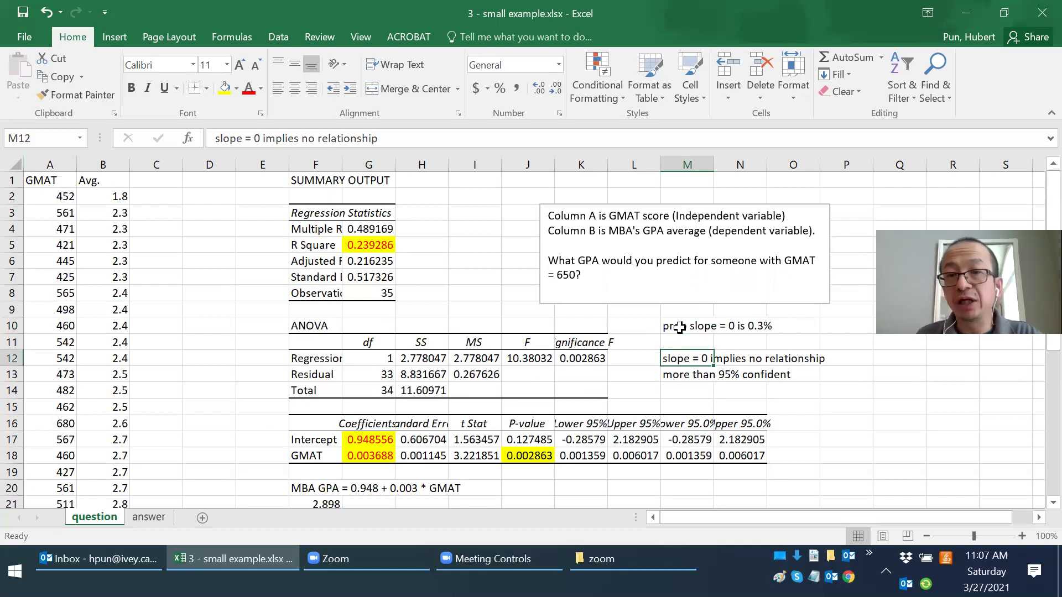
key("Down")
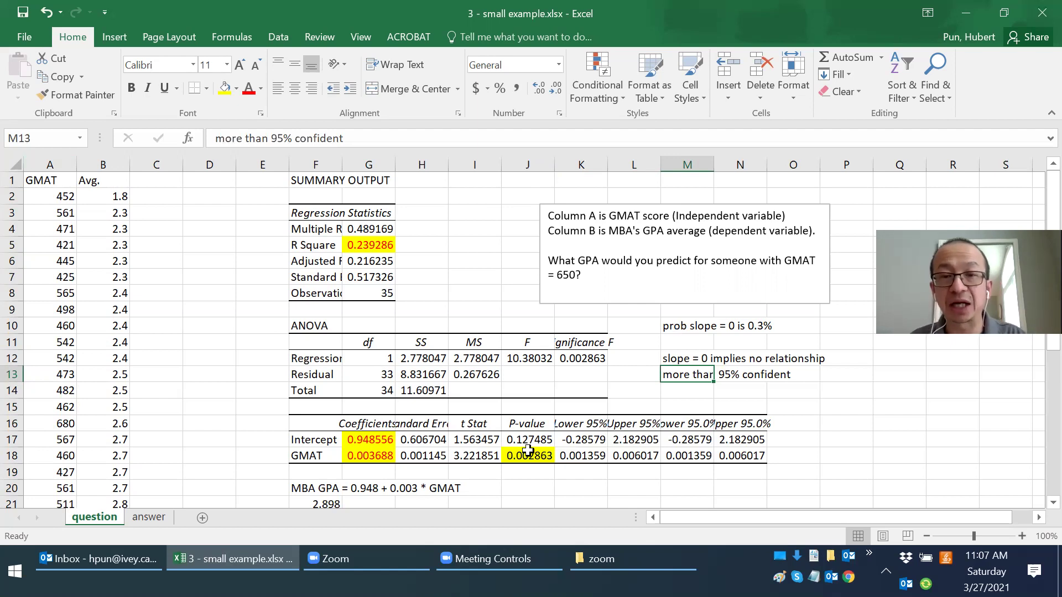
left_click(375, 243)
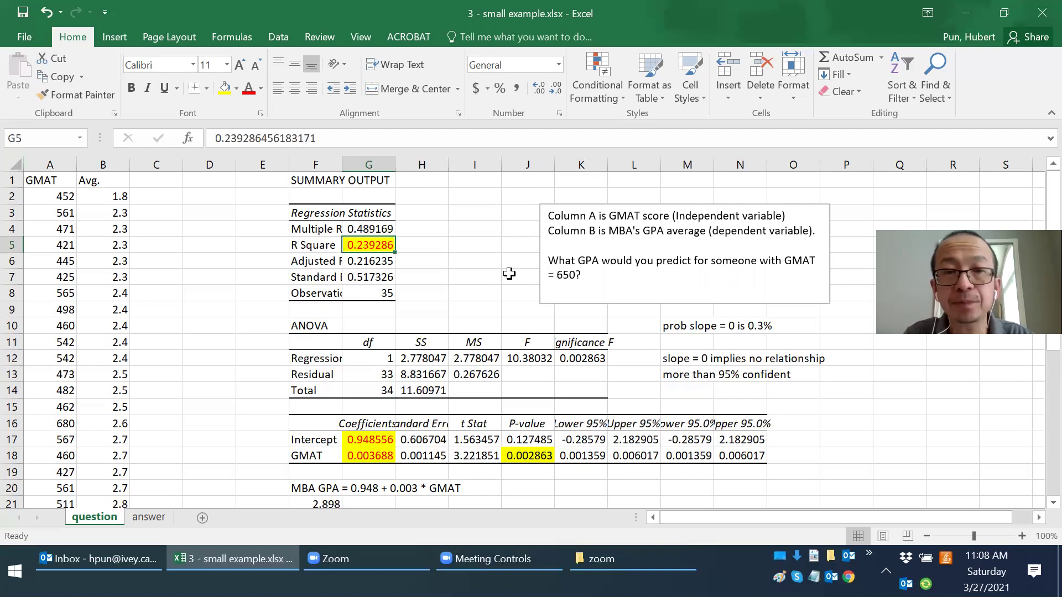
scroll(509, 273, "down", 3)
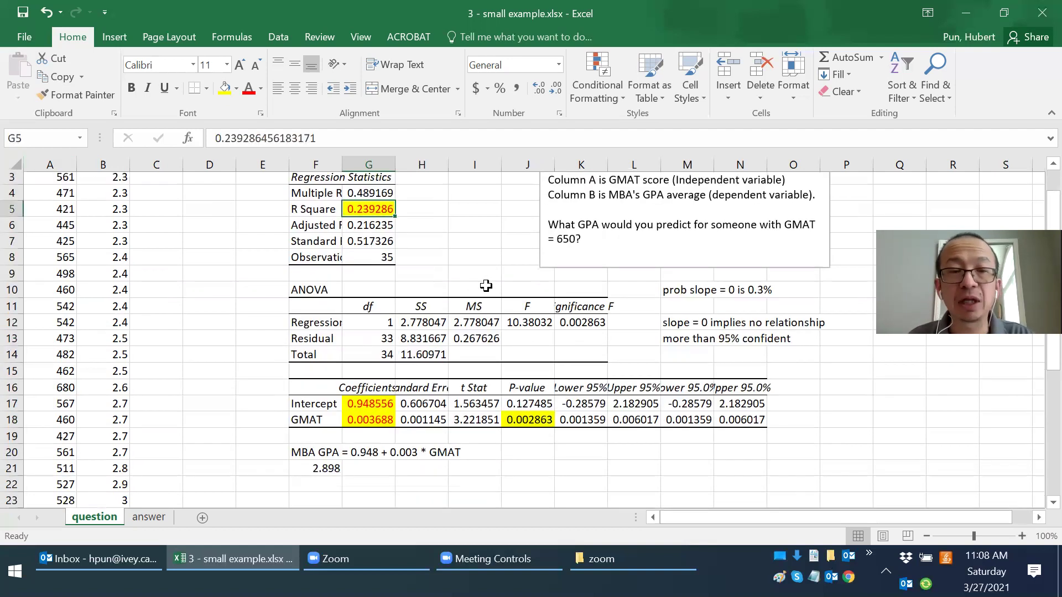
left_click(376, 291)
left_click_drag(375, 291, 375, 307)
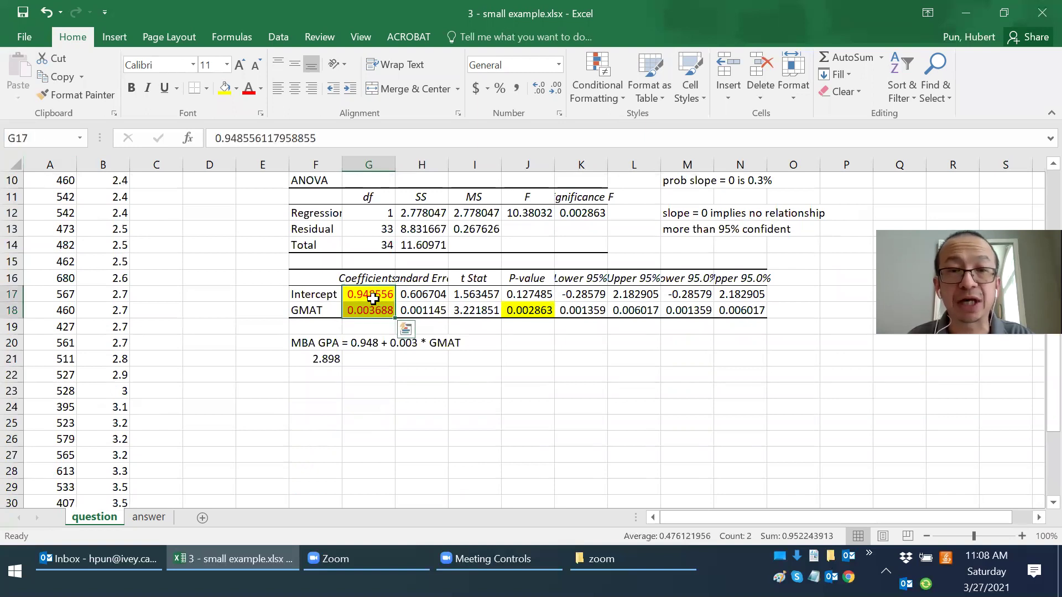
left_click(318, 343)
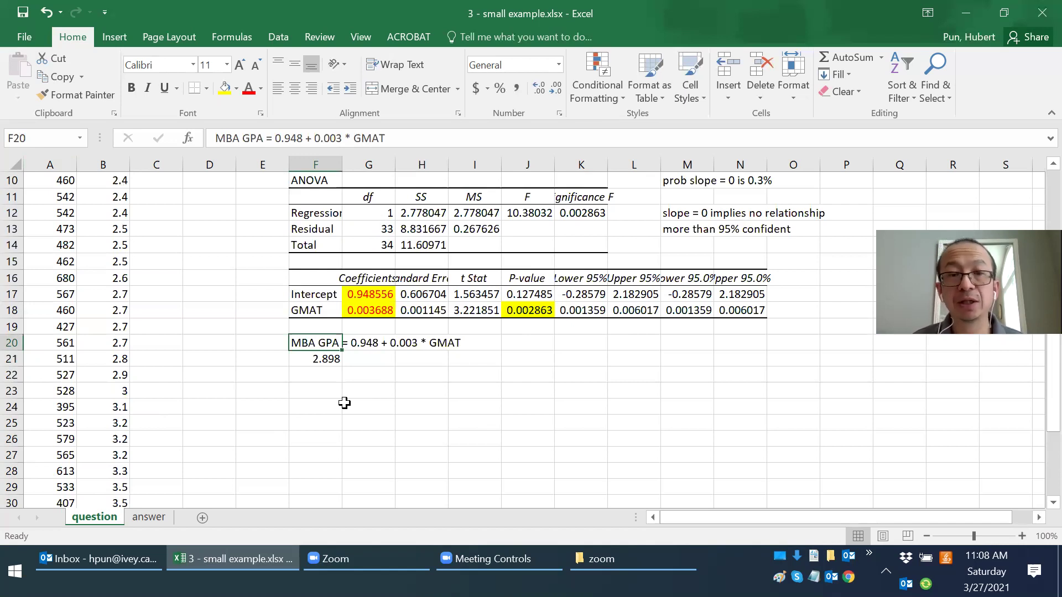
key("Down")
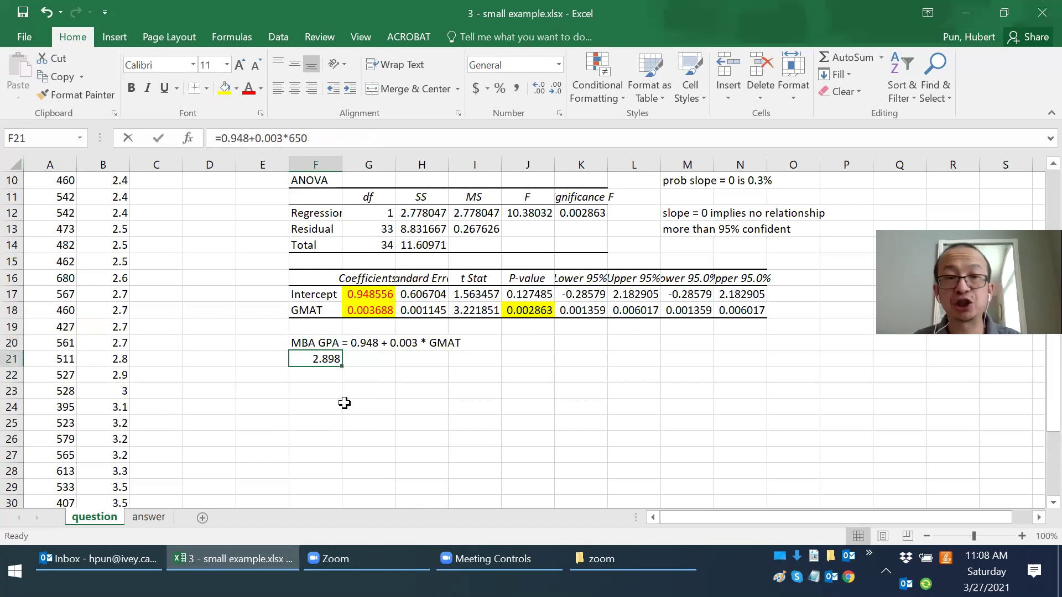
key("F2")
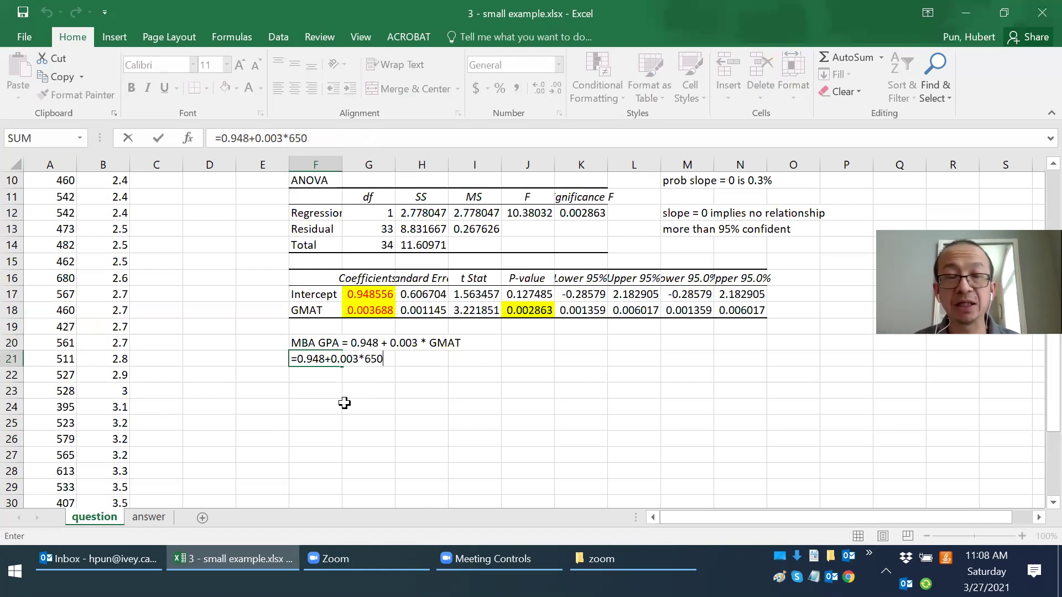
key("Return")
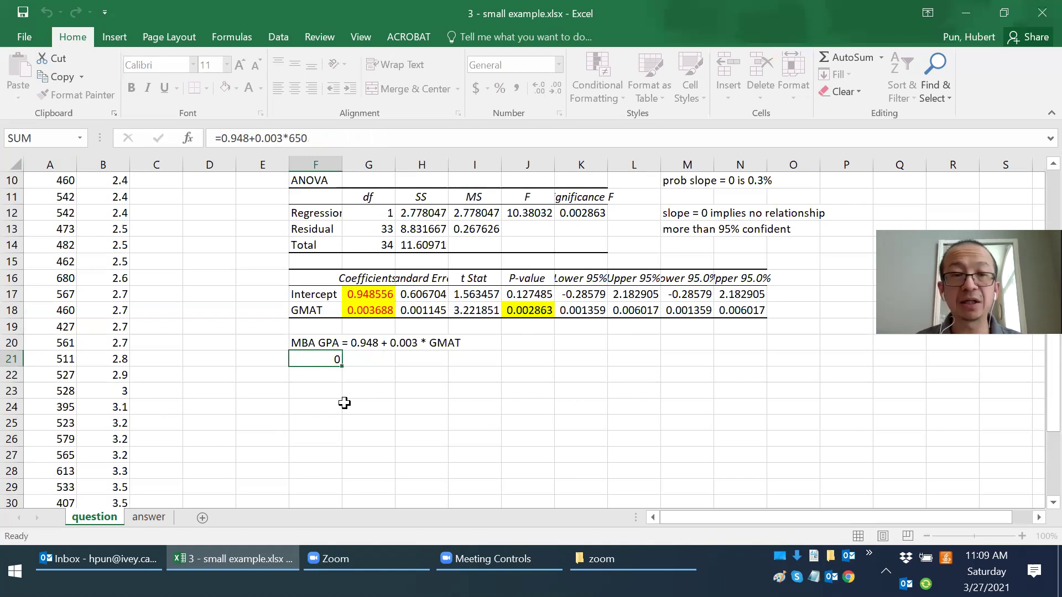